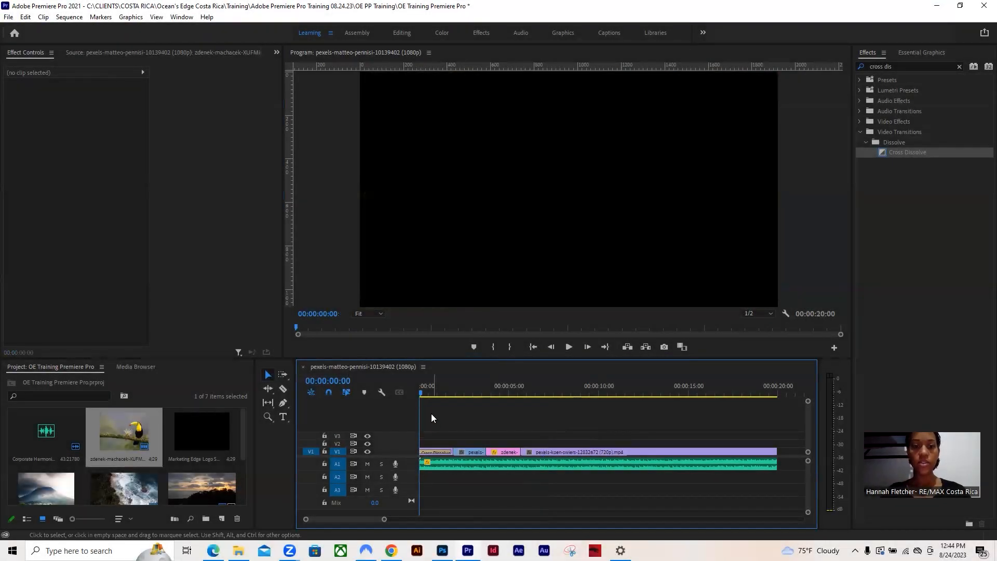
Step: Set the duration of the Cross Dissolve at the start of the first clip to 20 frames
left_click(431, 393)
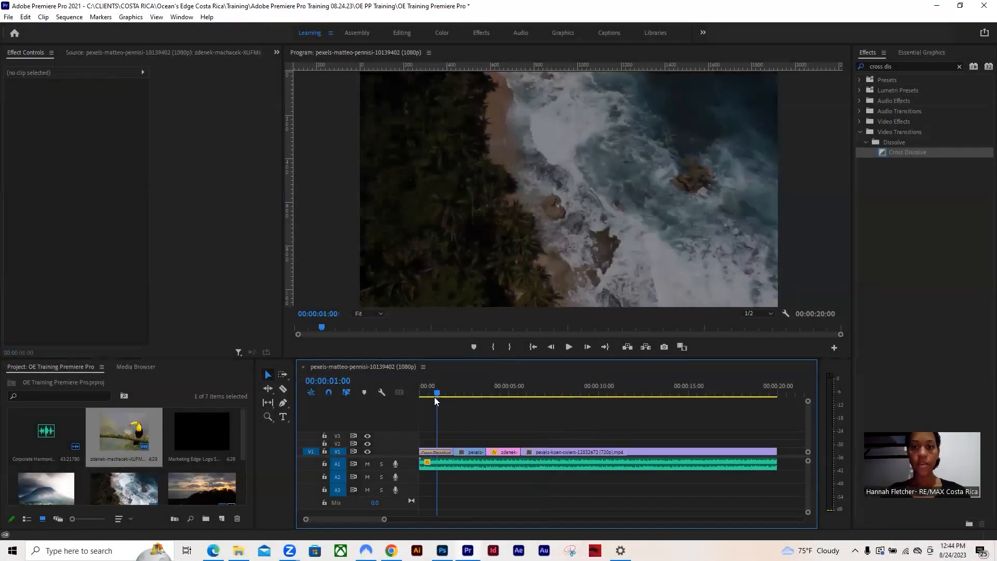
double_click(439, 452)
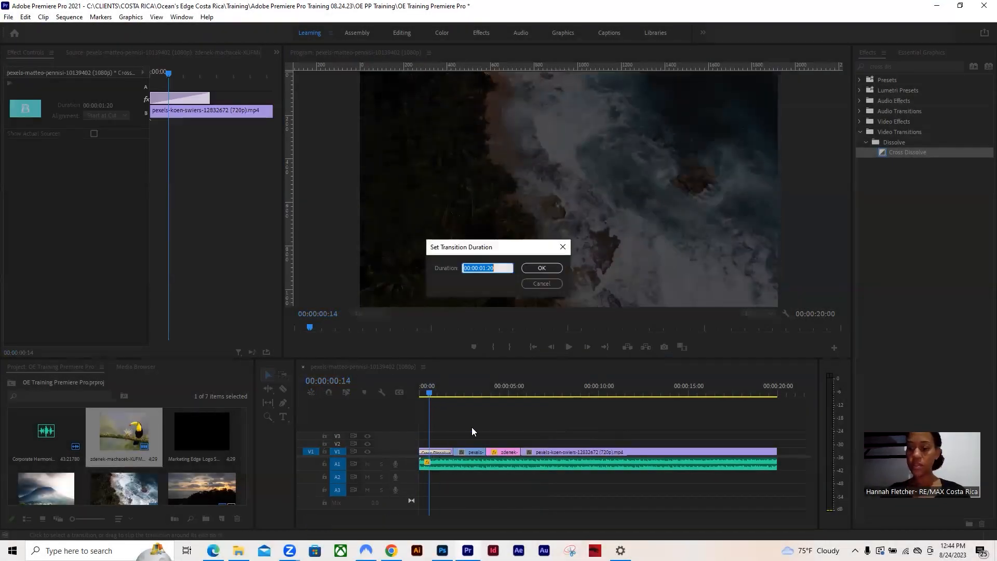
type("20")
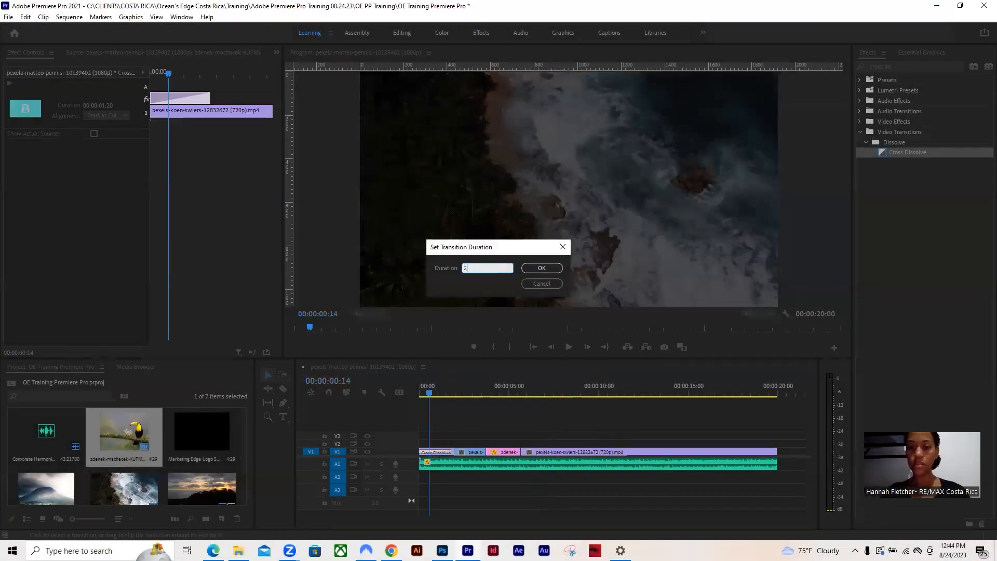
key("Return")
Step: Play the sequence from the beginning to preview the opening Cross Dissolve
left_click(431, 393)
left_click_drag(345, 391, 414, 403)
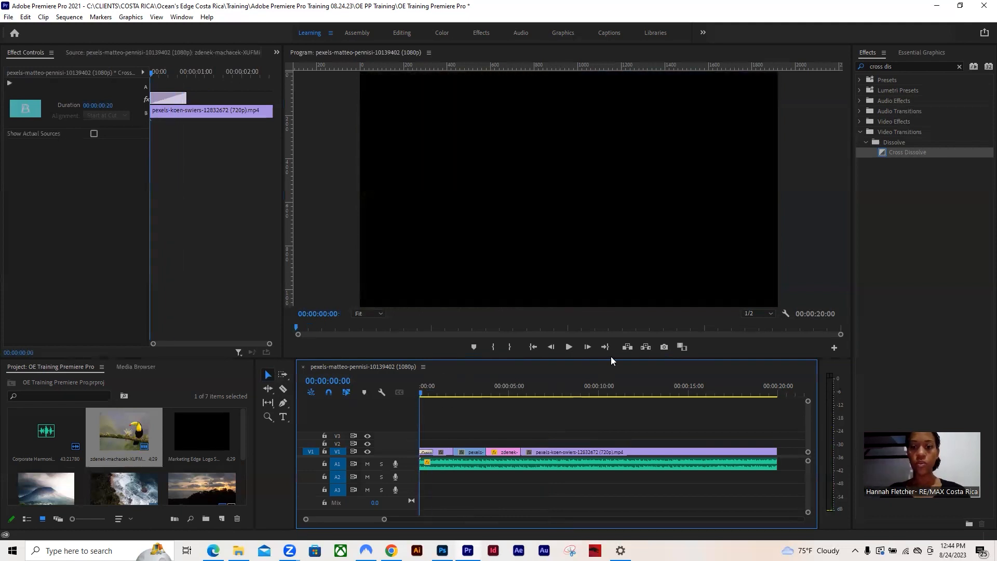
left_click(568, 347)
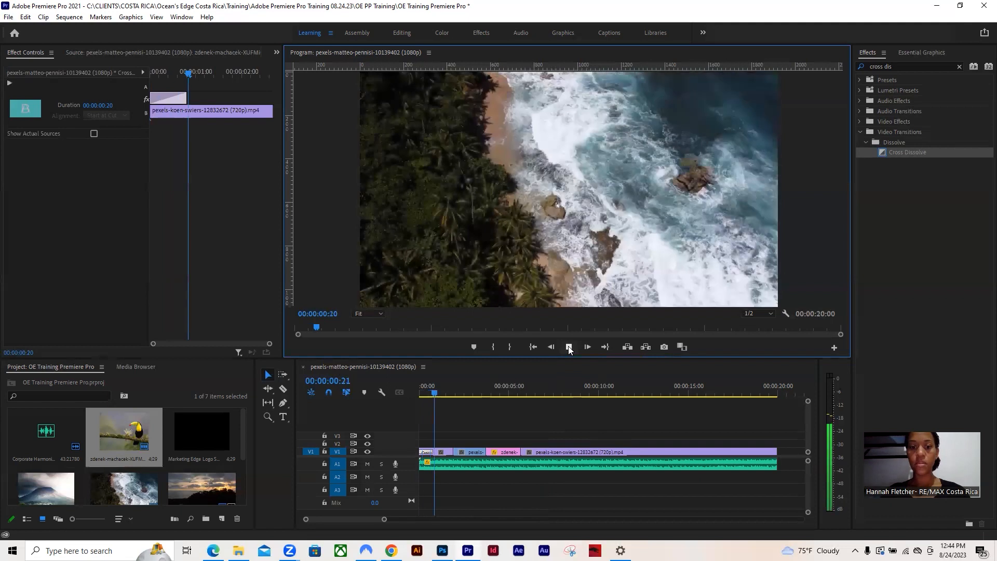
left_click(569, 347)
Step: Create a text layer over the sunset clip at 00:00:02:24 and expand its text properties
left_click_drag(464, 390, 472, 395)
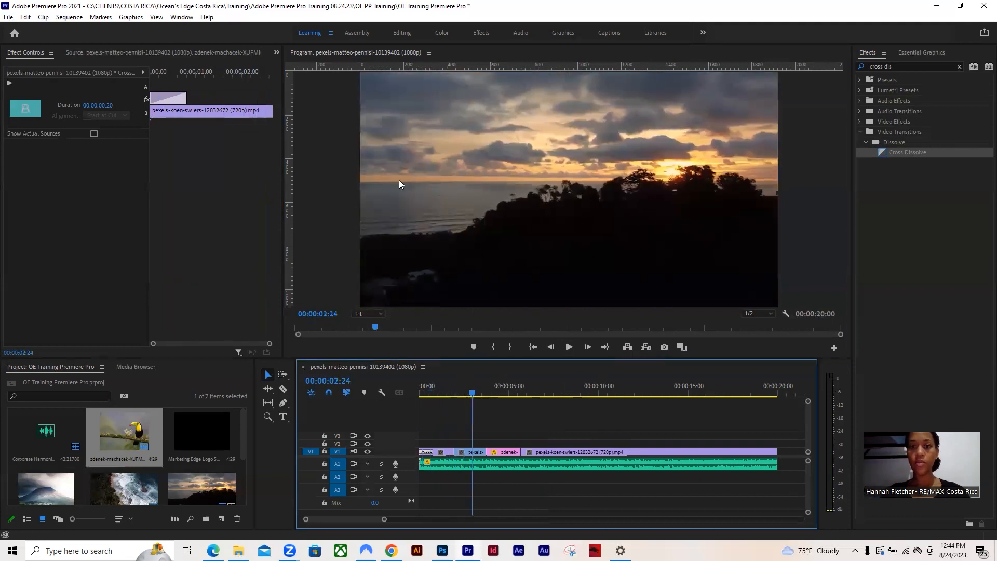
left_click(282, 416)
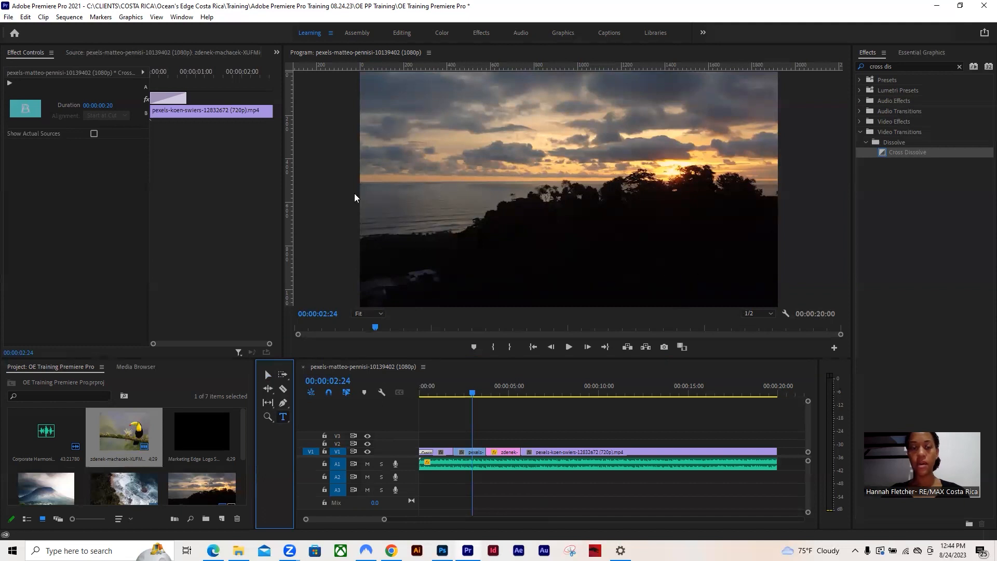
left_click(430, 162)
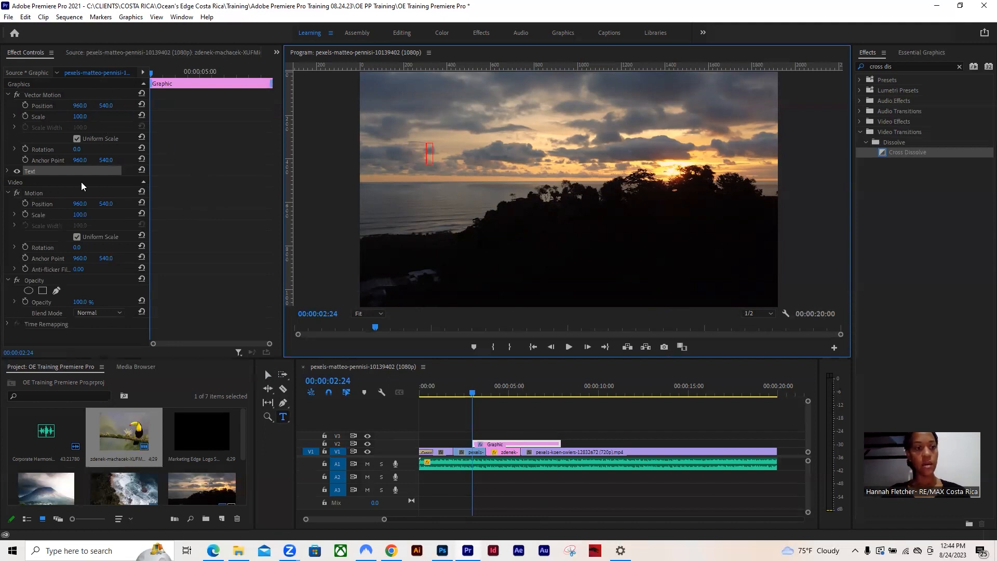
left_click(8, 171)
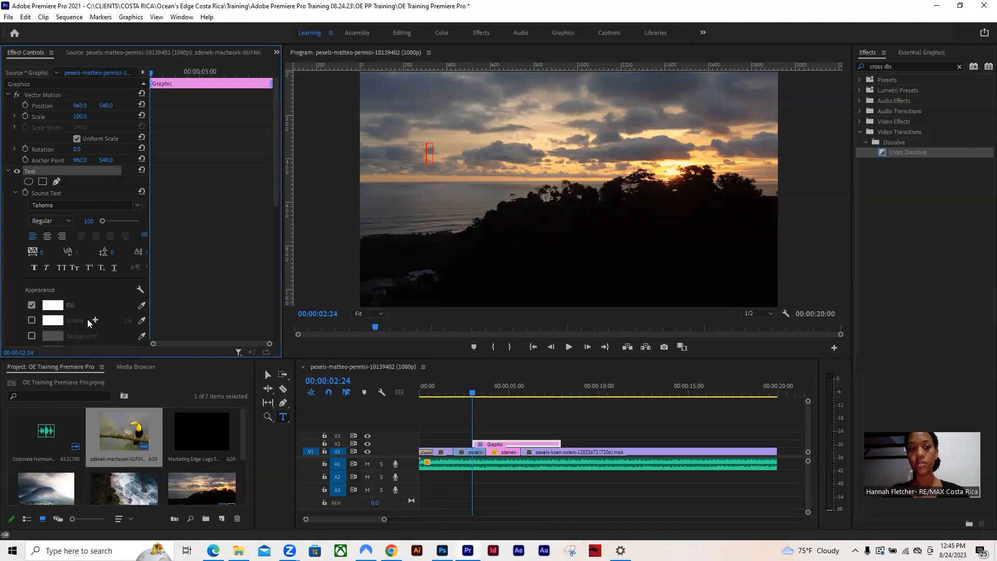
left_click(137, 205)
scroll(131, 297, "down", 15)
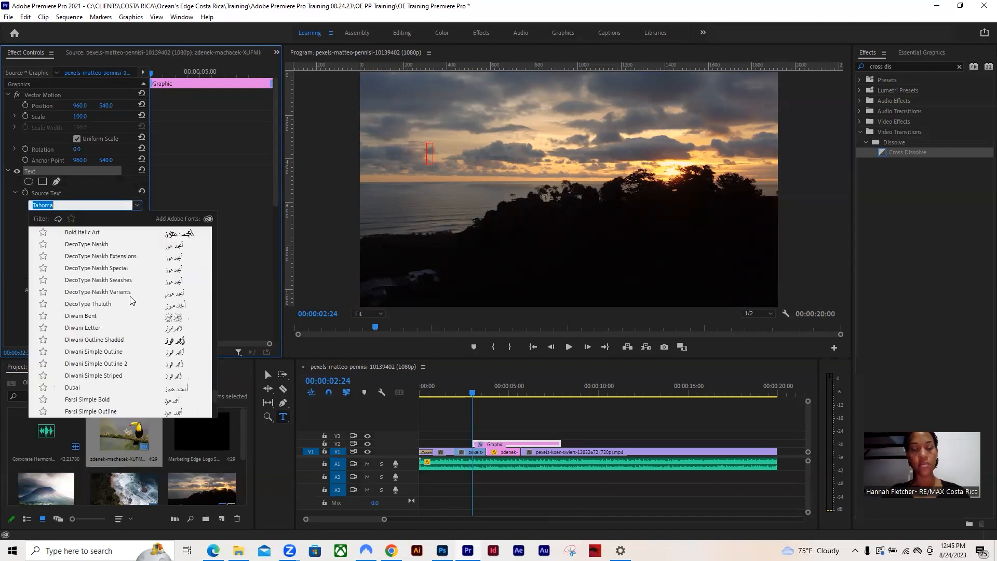
scroll(130, 301, "up", 15)
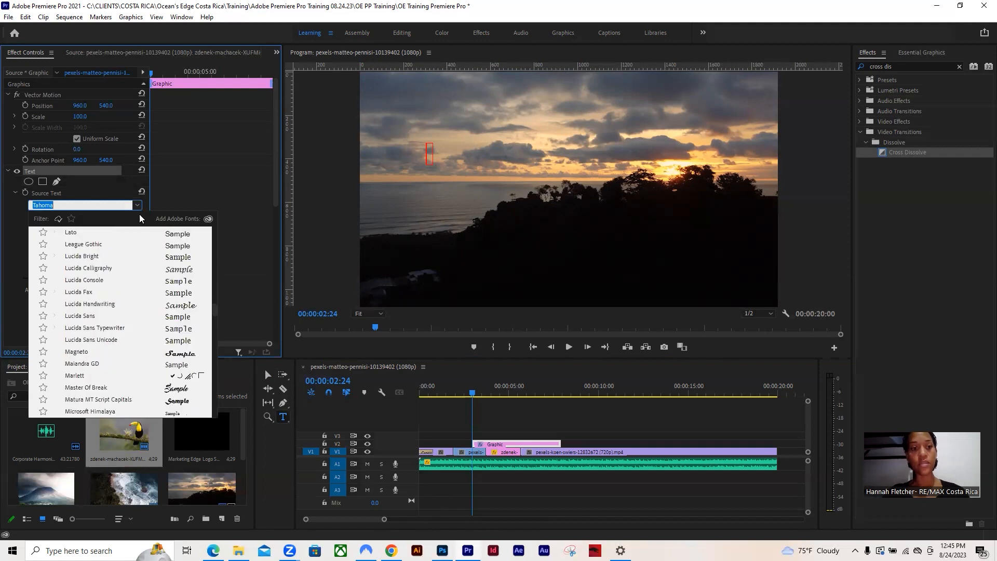
scroll(129, 208, "up", 1)
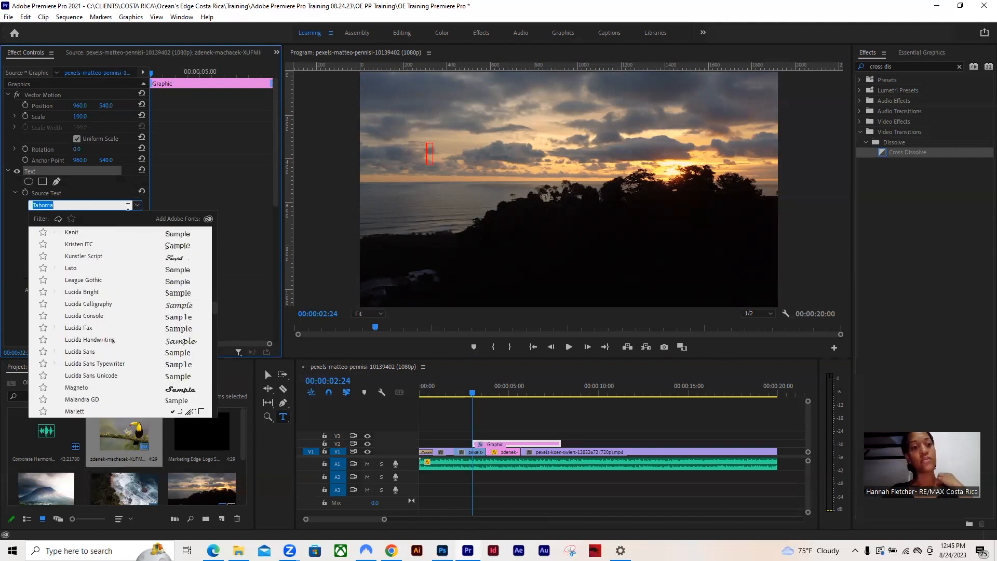
left_click(137, 205)
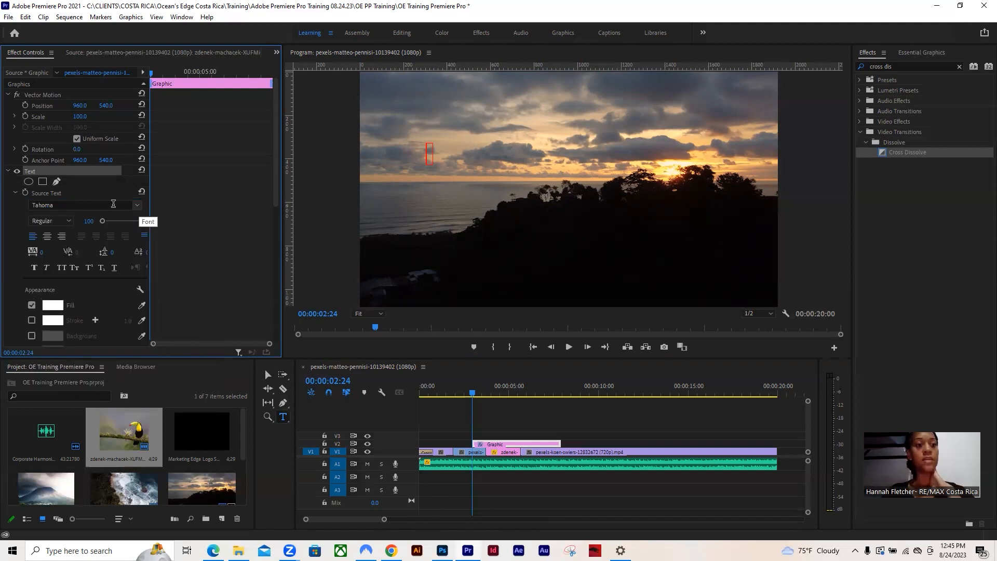
left_click(69, 221)
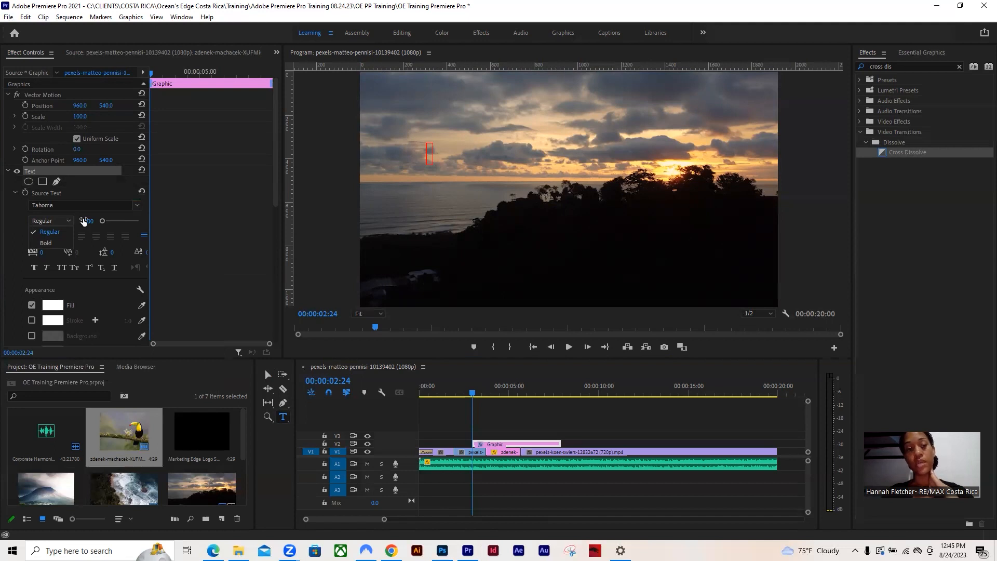
Step: Set the text layer's font to Montserrat ExtraBold
left_click(71, 204)
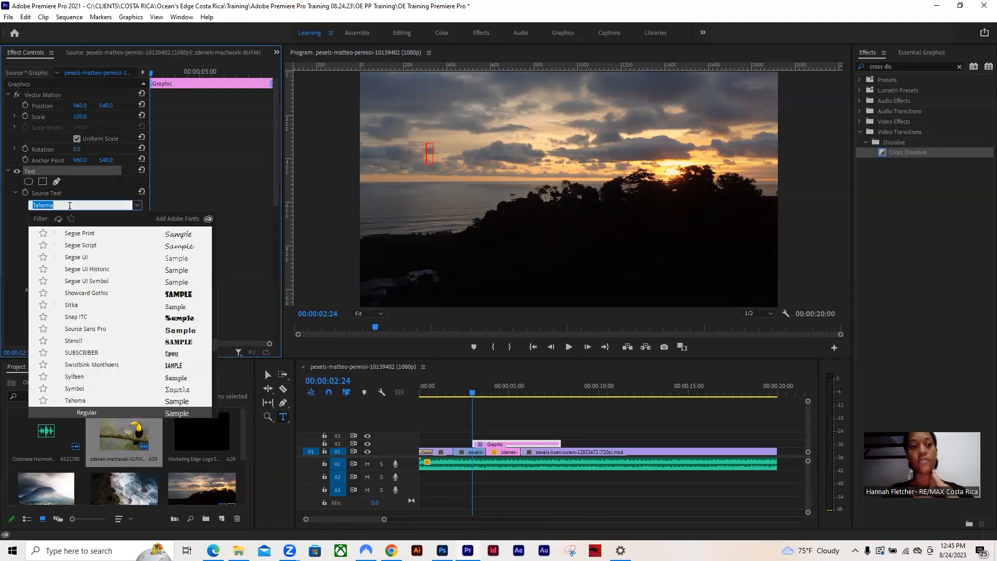
left_click_drag(72, 204, 1, 181)
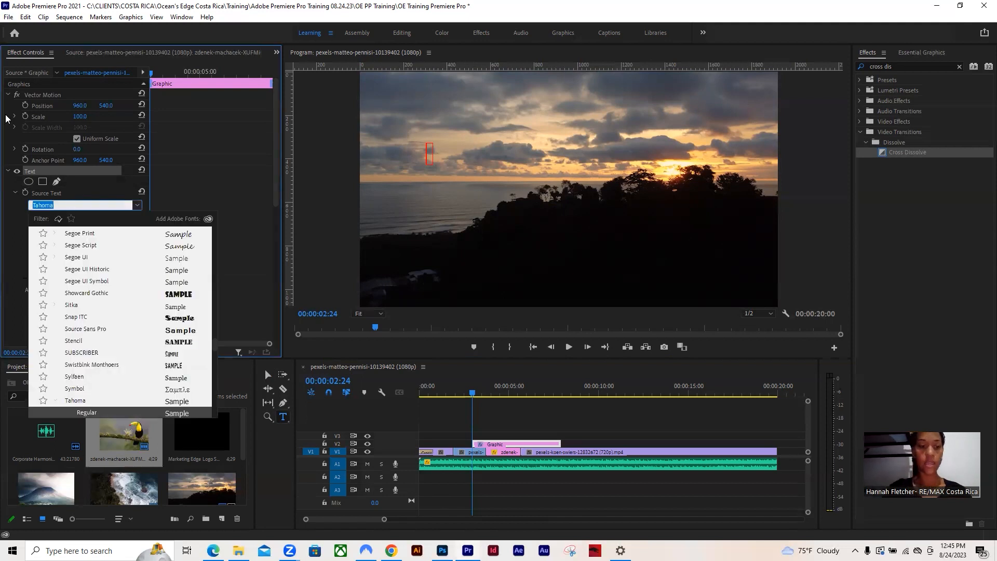
type("mont")
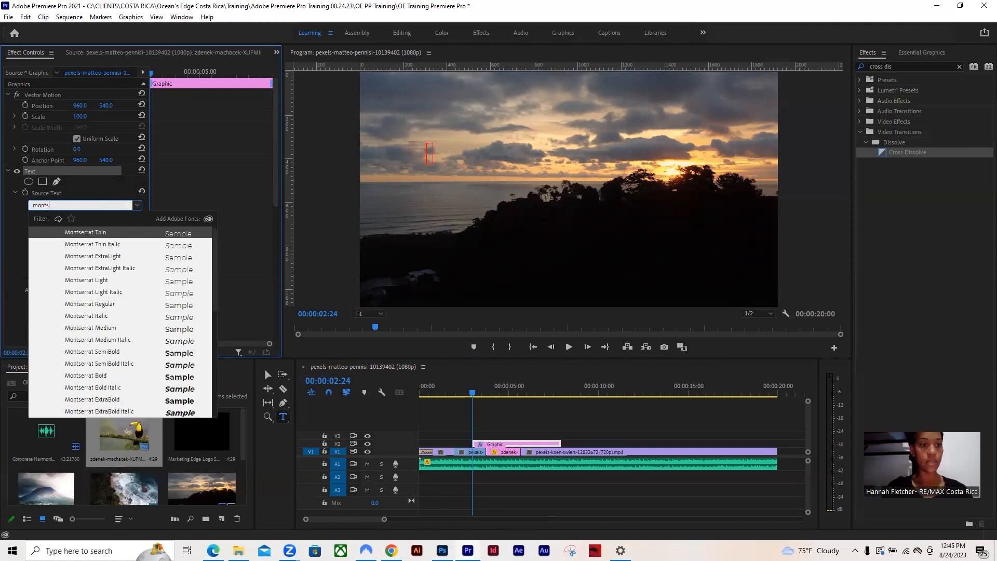
type("s")
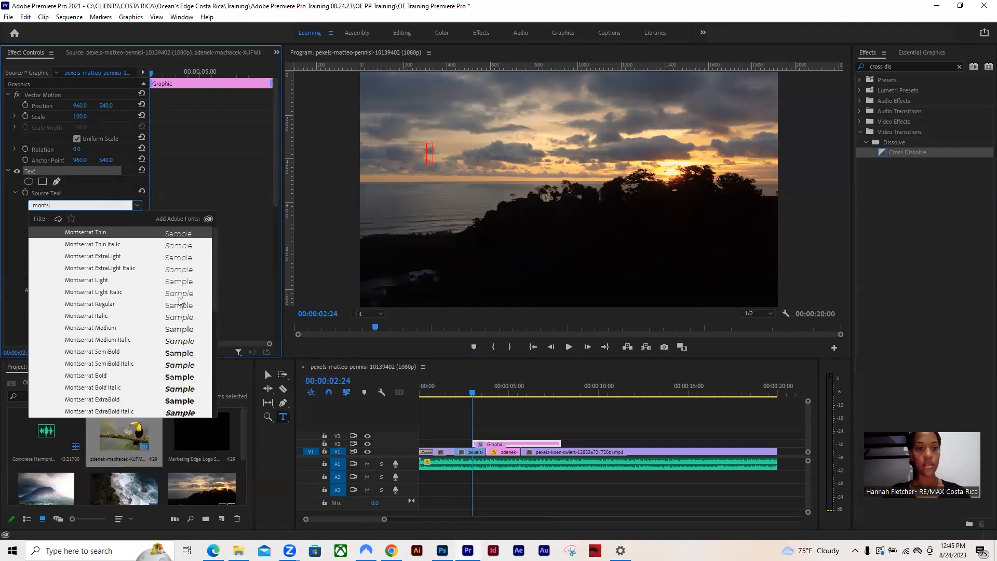
scroll(179, 304, "down", 2)
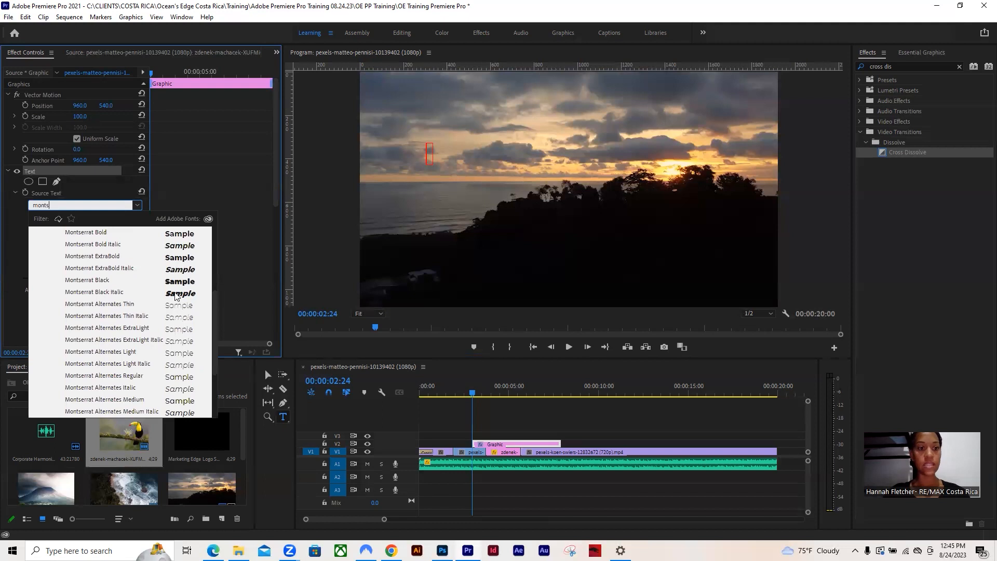
scroll(175, 295, "up", 2)
left_click(176, 300)
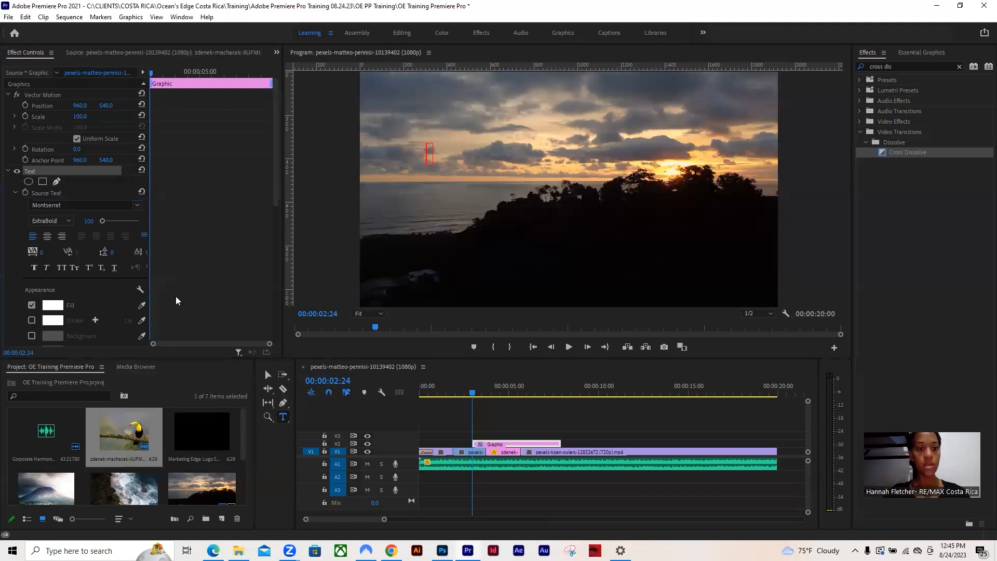
Step: Enter "OCEAN'S EDGE" as the title text in the new text layer
left_click(429, 154)
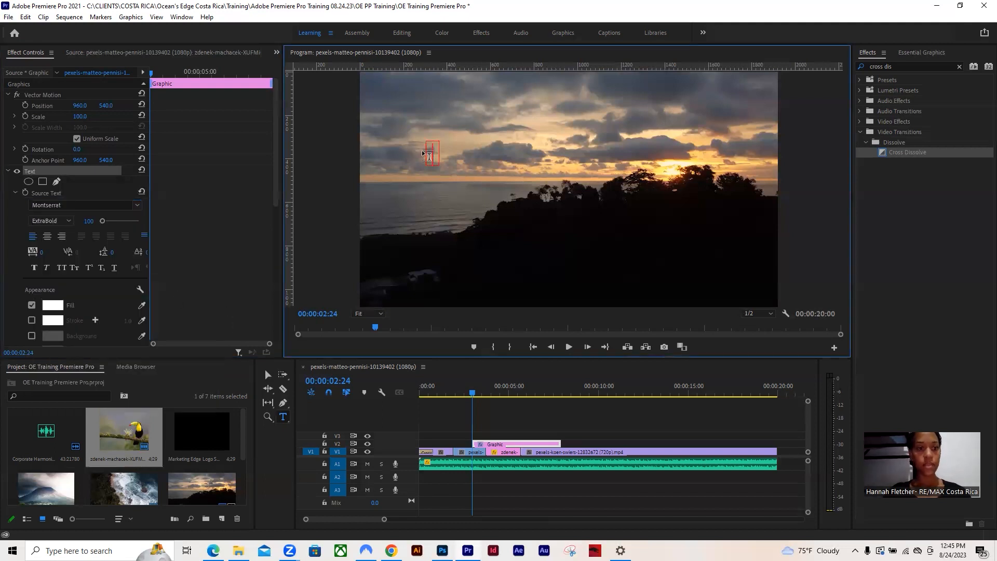
type("OCEANS")
key("BackSpace")
type("'S")
key("BackSpace")
key("BackSpace")
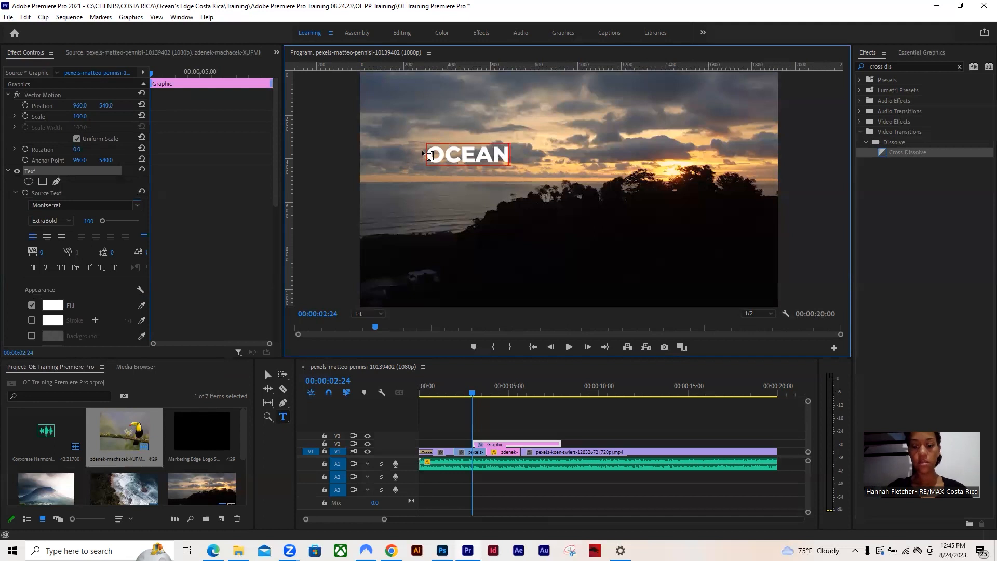
type("'S EDGE")
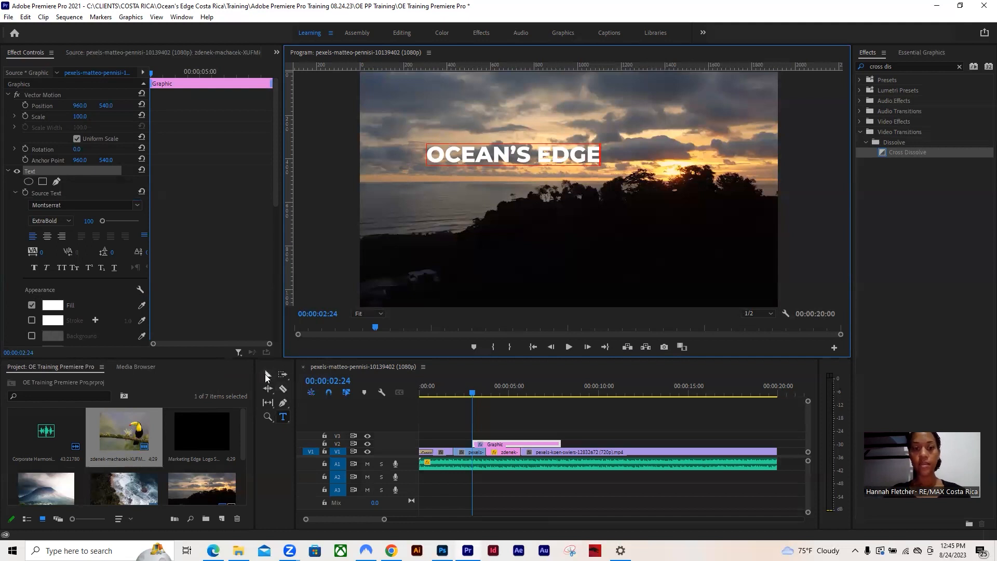
Step: Enlarge the title until it spans nearly the frame's width, at font size about 85, and place it around the frame's centre
left_click(266, 374)
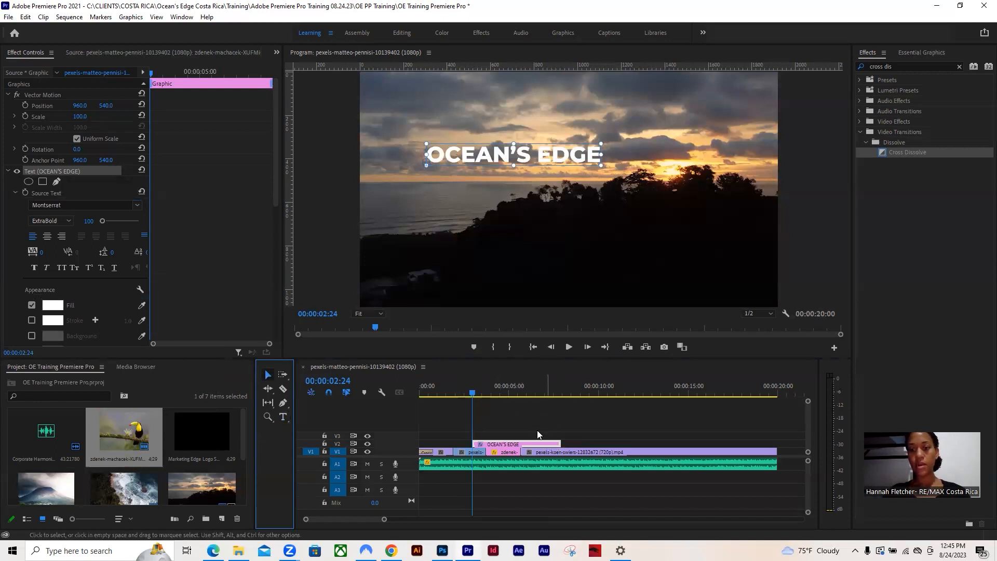
left_click_drag(600, 165, 551, 174)
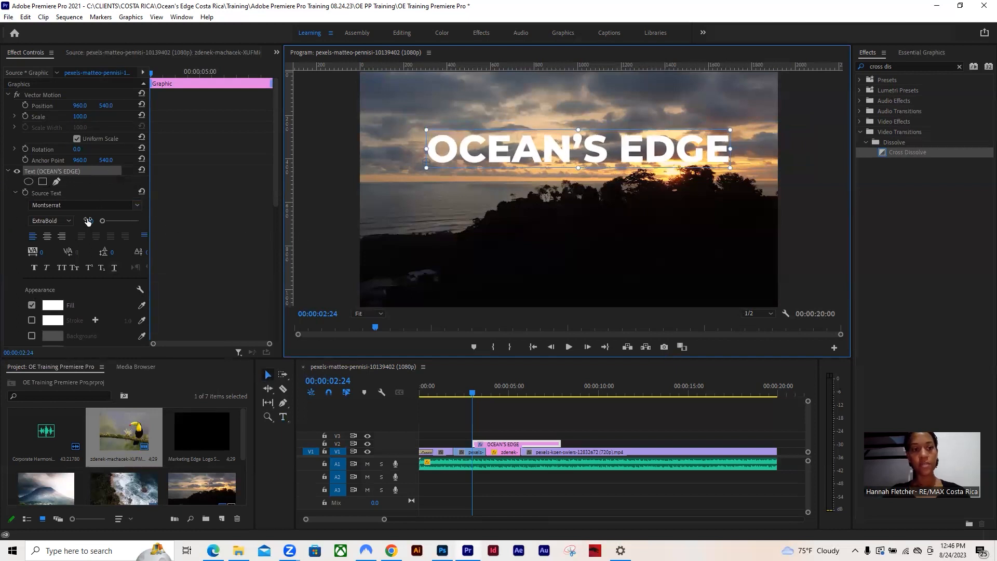
left_click_drag(102, 219, 103, 220)
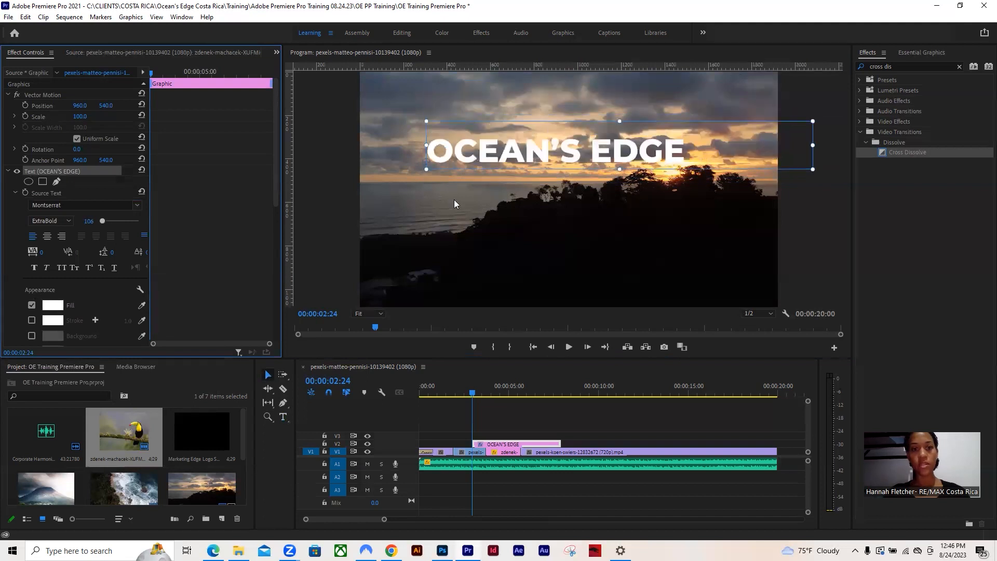
left_click_drag(574, 157, 533, 180)
left_click_drag(646, 155, 689, 139)
left_click_drag(613, 173, 601, 190)
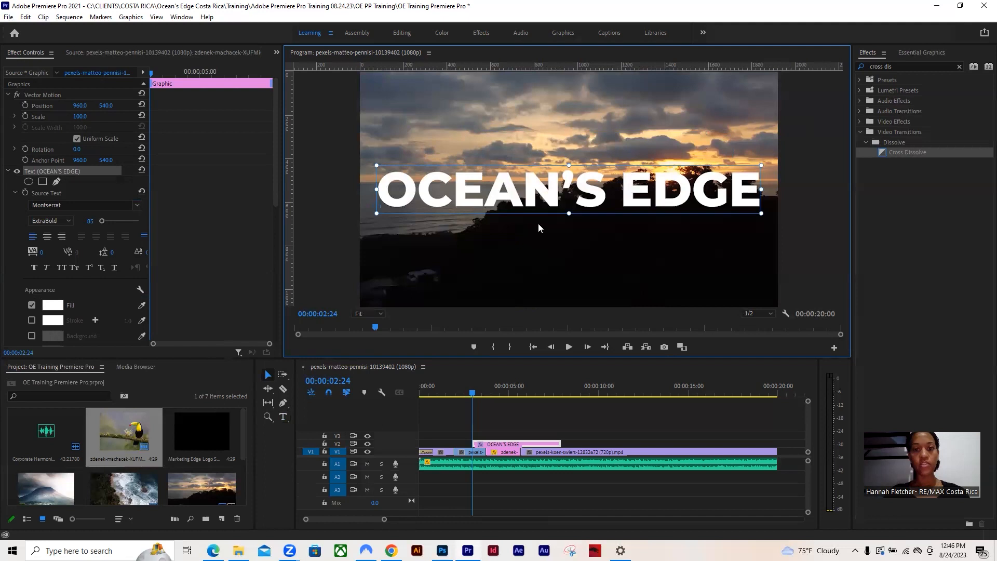
Step: Add a second line reading "Training" below OCEAN'S EDGE and move the two-line title slightly up
double_click(550, 216)
left_click(756, 177)
key("Return")
type("t")
key("BackSpace")
type("Tr")
key("BackSpace")
key("BackSpace")
type("t")
key("BackSpace")
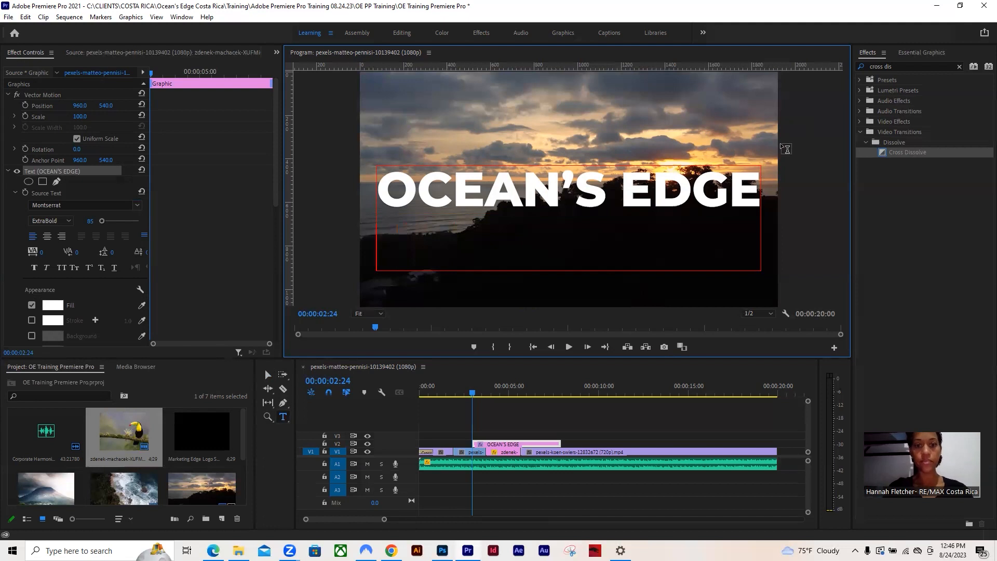
type("Training")
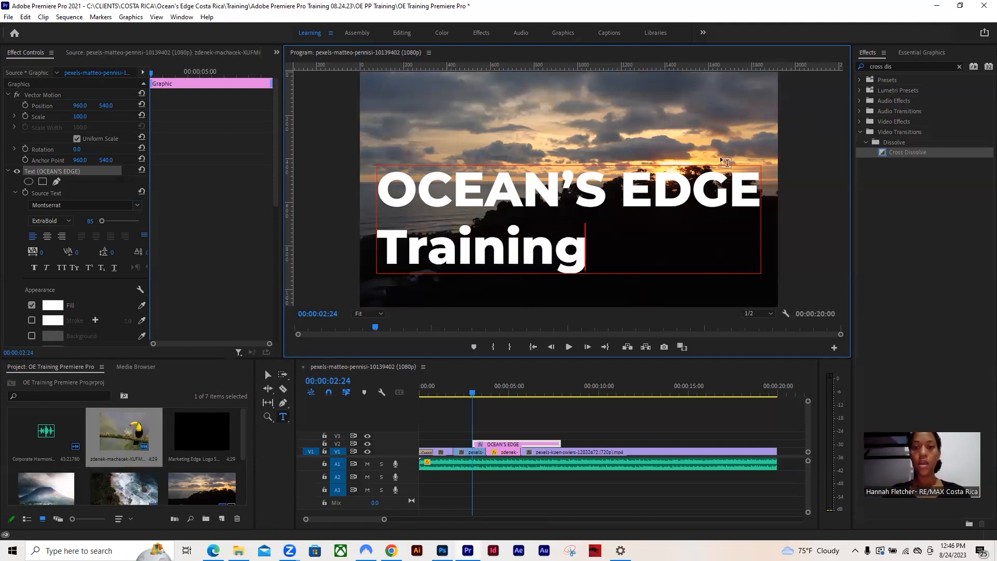
key("Escape")
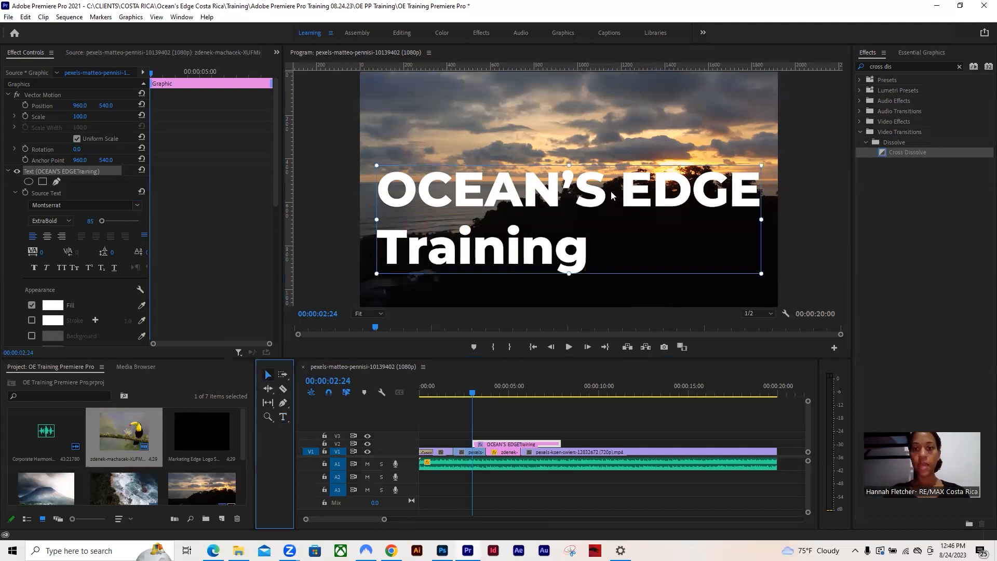
left_click_drag(611, 196, 615, 170)
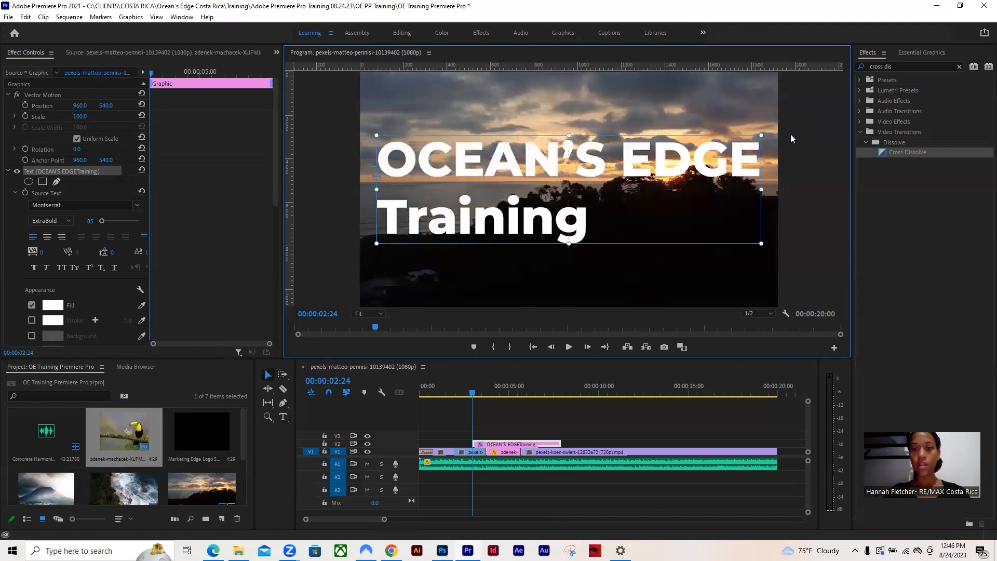
Step: Select both lines of the title text and centre-align them
left_click(283, 416)
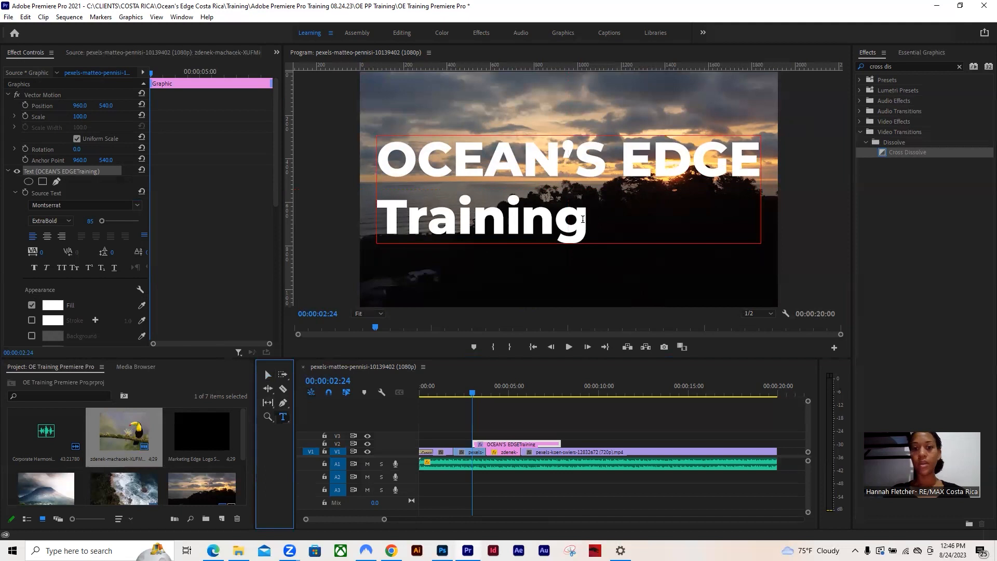
left_click_drag(586, 219, 355, 151)
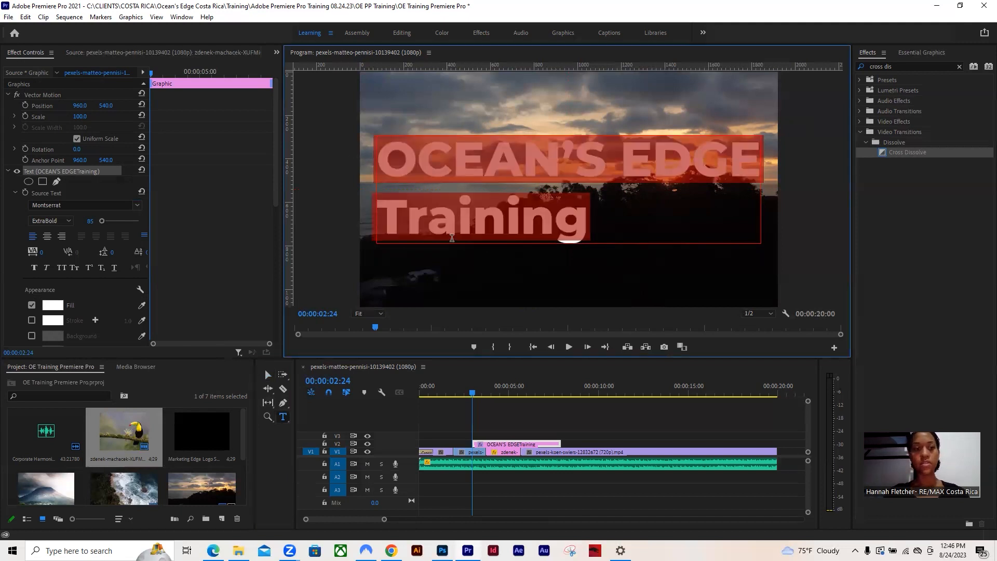
left_click(62, 236)
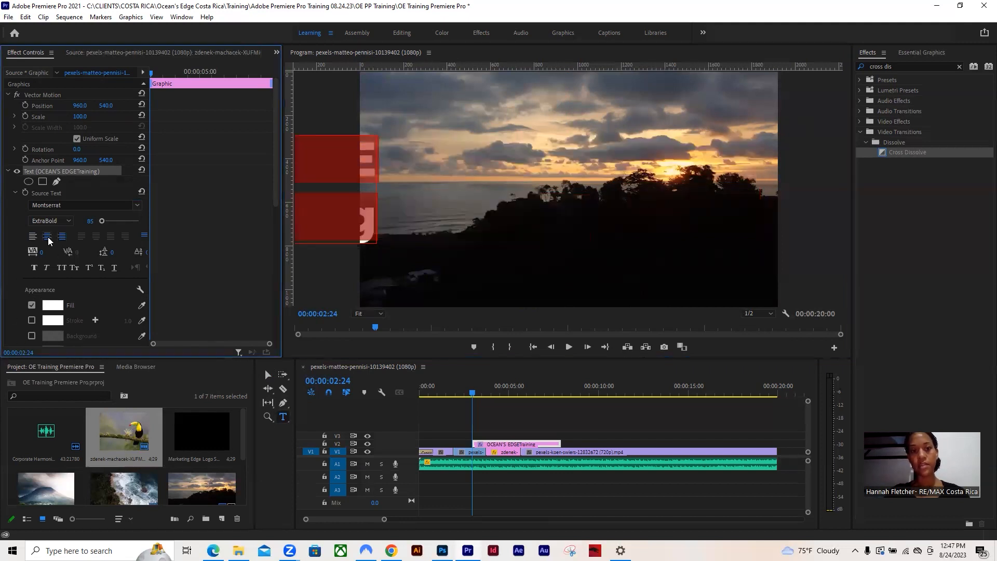
left_click(48, 237)
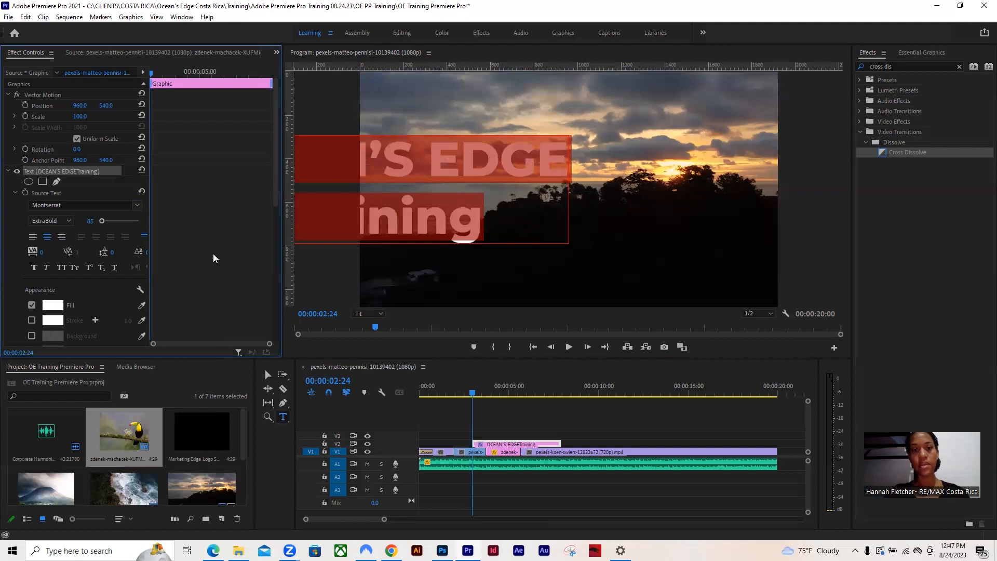
Step: Move the two-line title across the frame until it is horizontally centred over the sunset clip
left_click(268, 375)
left_click_drag(446, 187, 637, 183)
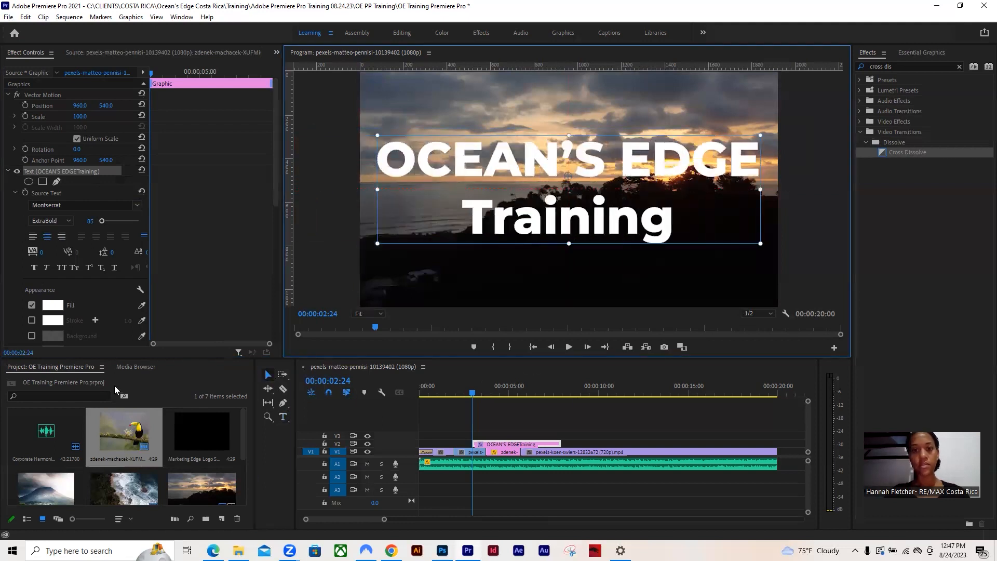
Step: Tighten the title's line spacing to -24 and set its letter tracking to 0
left_click_drag(43, 252, 99, 252)
left_click(44, 252)
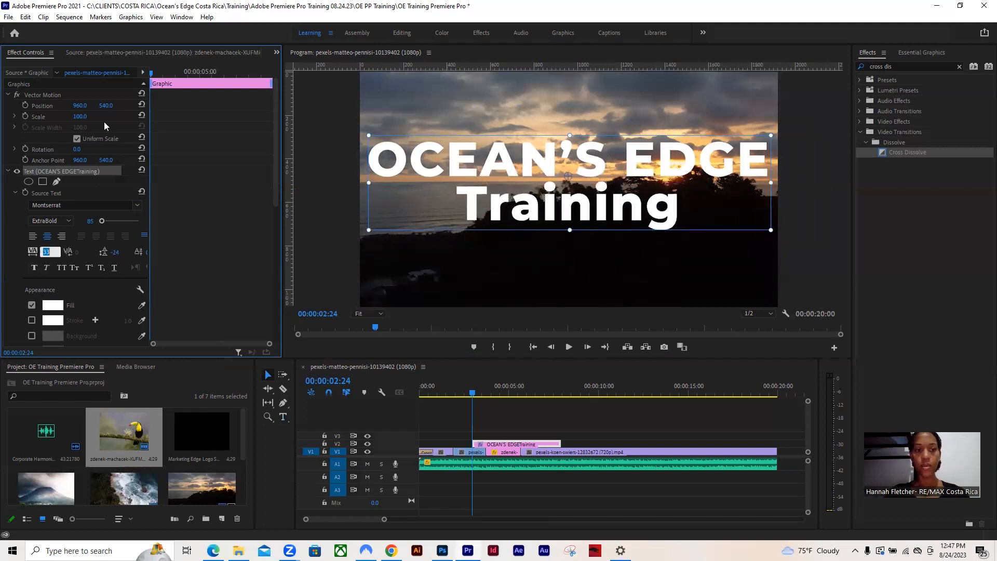
type("0")
key("Return")
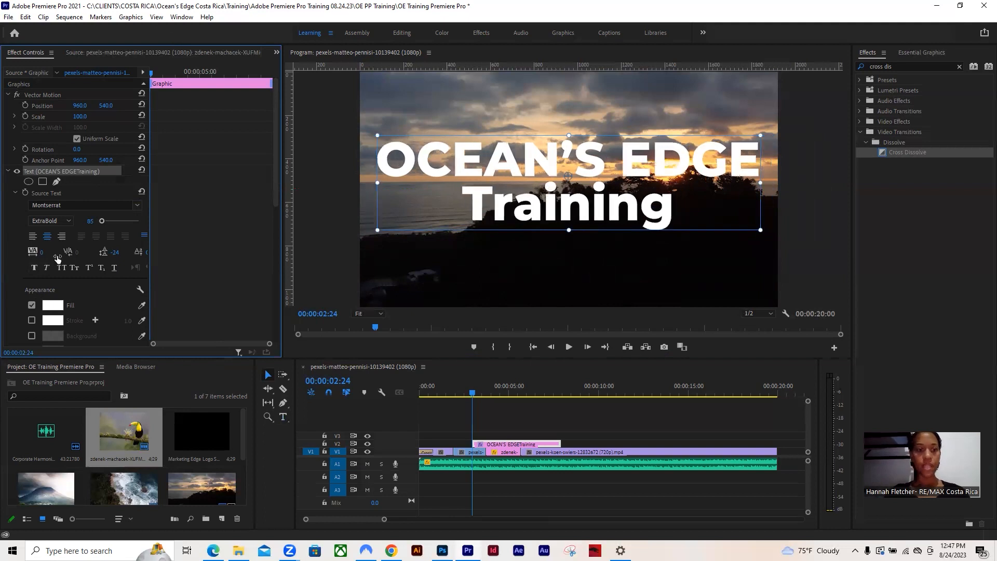
Step: Try a magenta fill colour (BE0AAF) on the title text, and undo the change
scroll(169, 252, "down", 3)
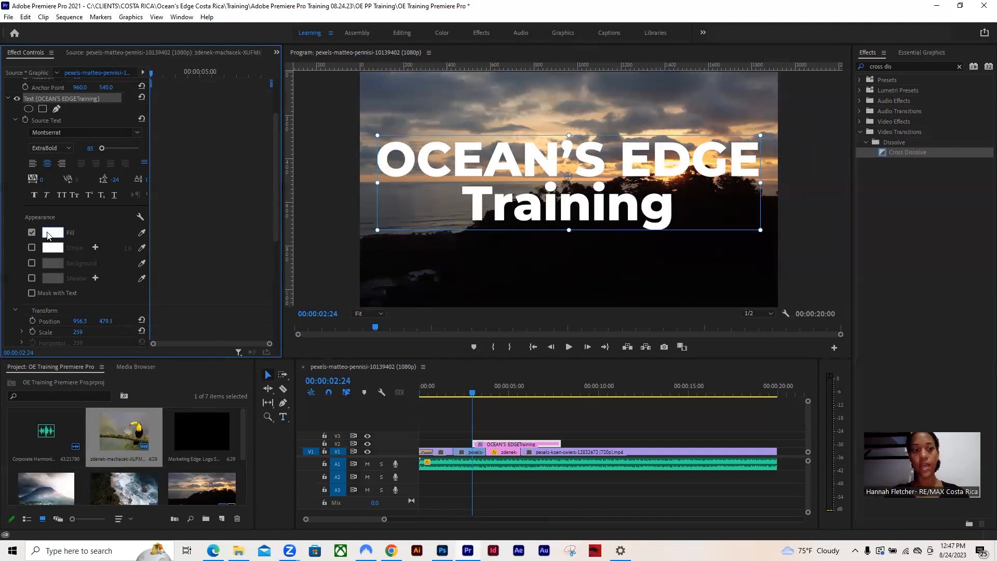
left_click(52, 233)
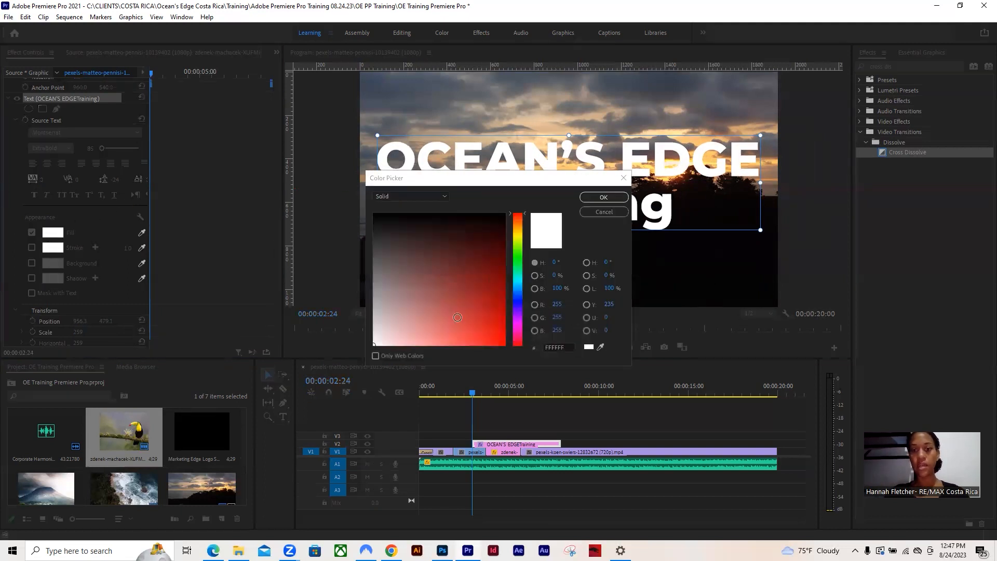
left_click_drag(469, 321, 495, 331)
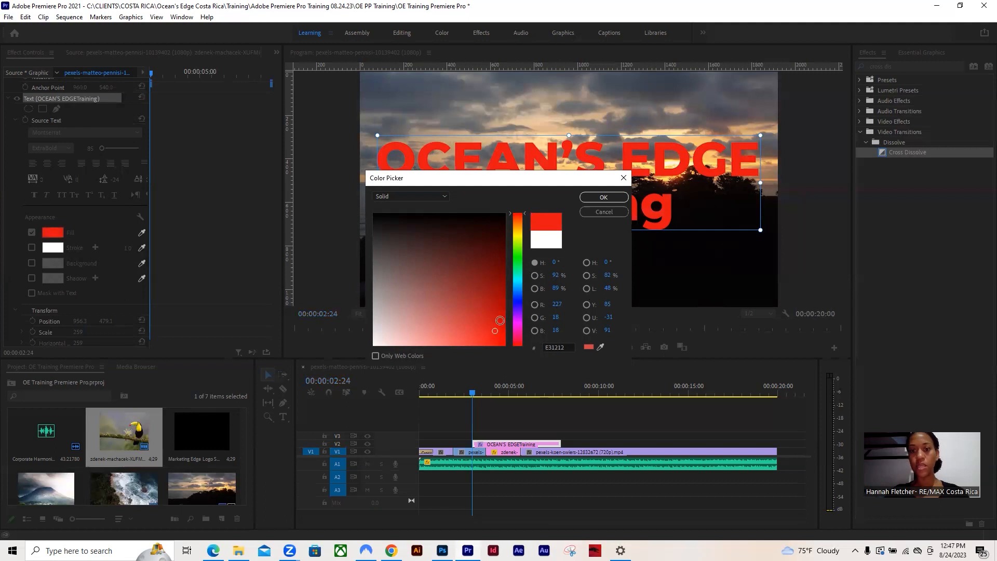
mouse_move(516, 322)
left_mouse_down()
mouse_move(518, 301)
mouse_move(518, 326)
left_mouse_up()
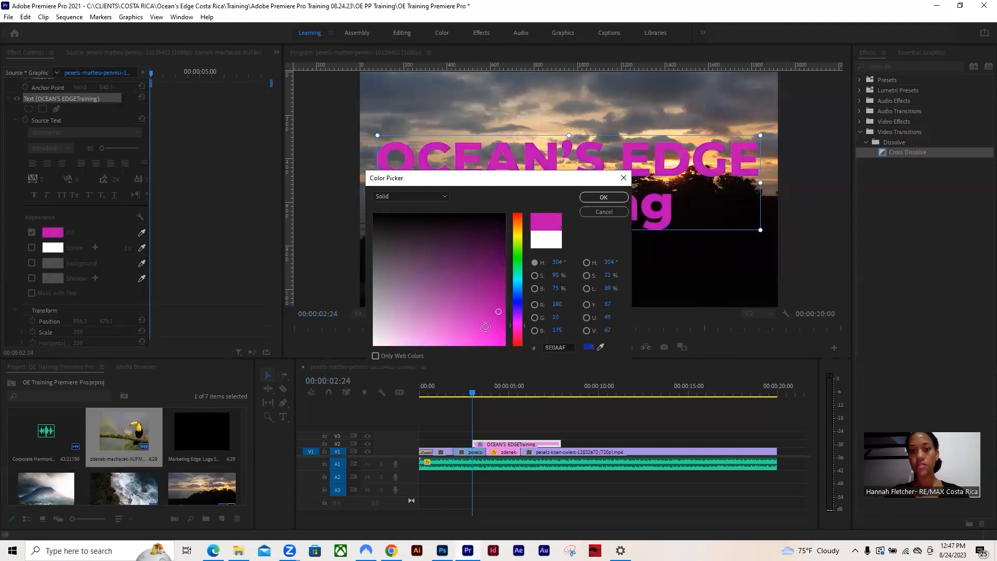
left_click(604, 198)
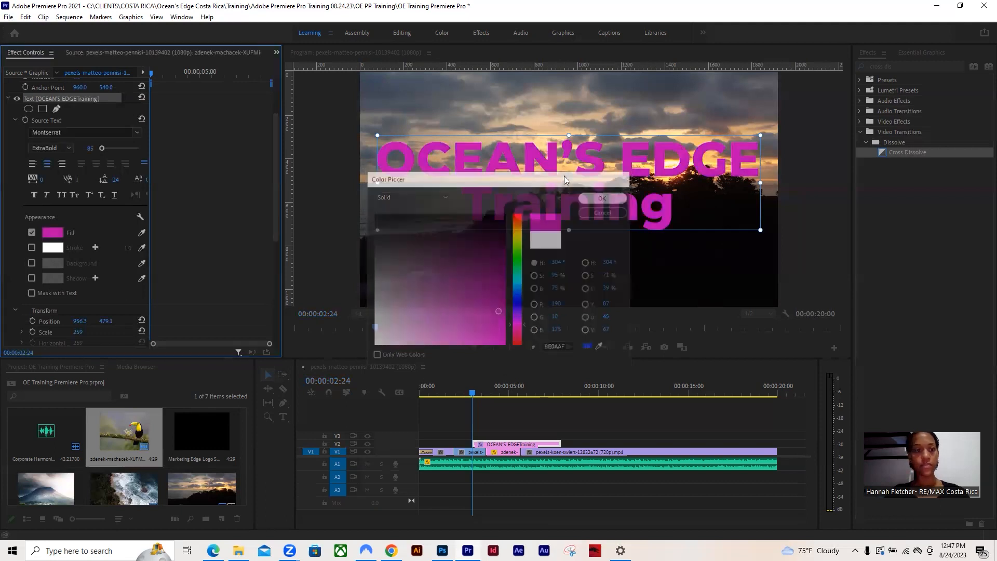
key("ctrl+z")
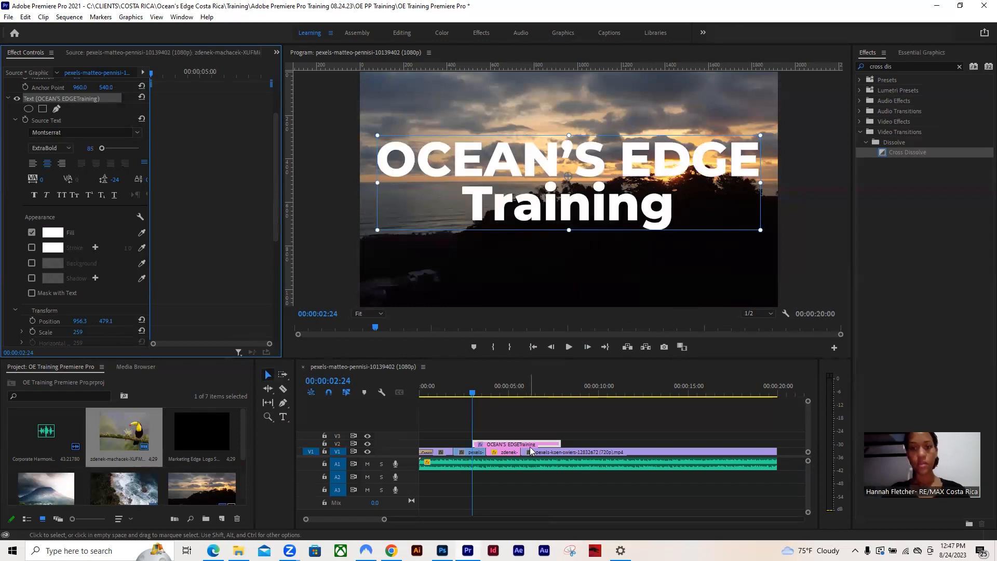
Step: Play the sequence from the start to review the title's timing over the clips
left_click_drag(476, 393, 460, 415)
key("Home")
left_click(568, 347)
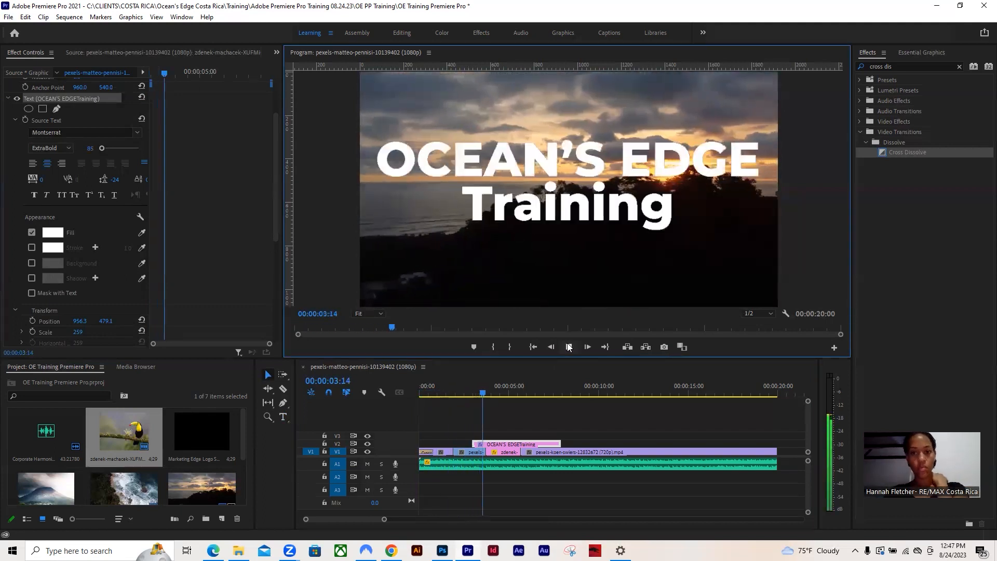
left_click_drag(506, 391, 441, 415)
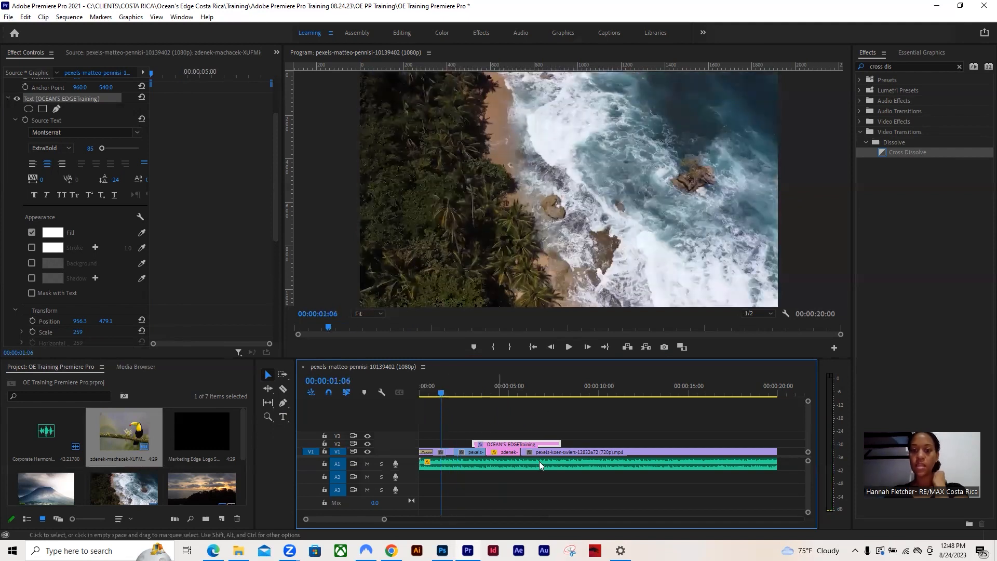
Step: Move the title clip earlier to start with the sunset clip, and trim its end to match that clip's end
mouse_move(508, 445)
left_mouse_down()
mouse_move(525, 445)
mouse_move(483, 449)
mouse_move(493, 448)
left_mouse_up()
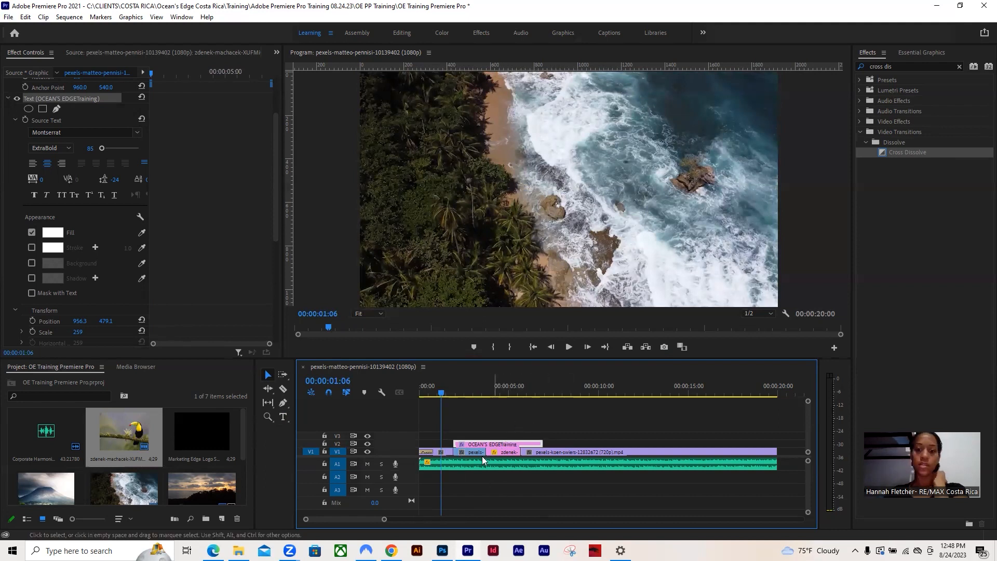
left_click(505, 451)
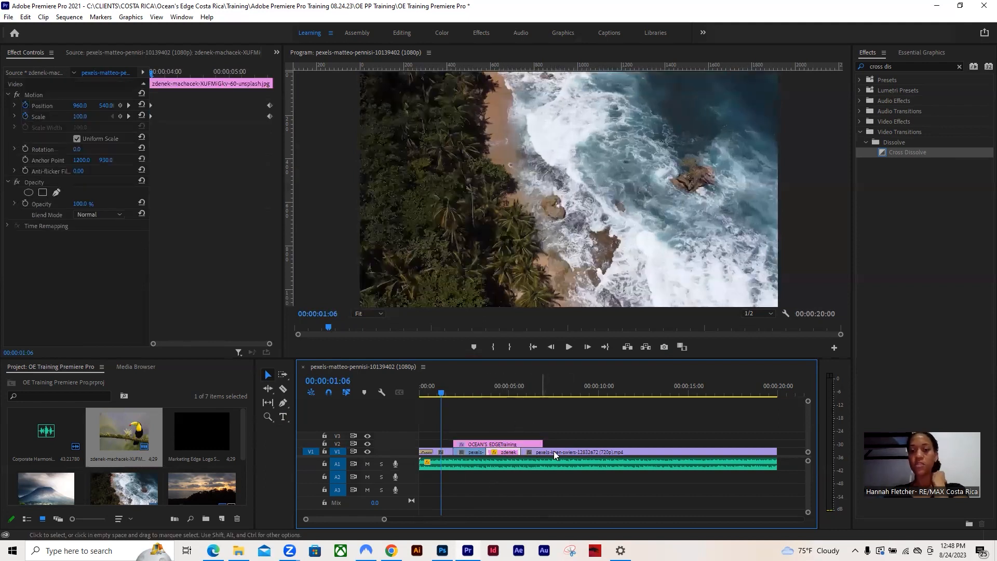
left_click_drag(541, 441, 478, 432)
Step: Play the opening from the start to check the title's timing over the sunset clip
left_click_drag(439, 389, 411, 395)
left_click(564, 348)
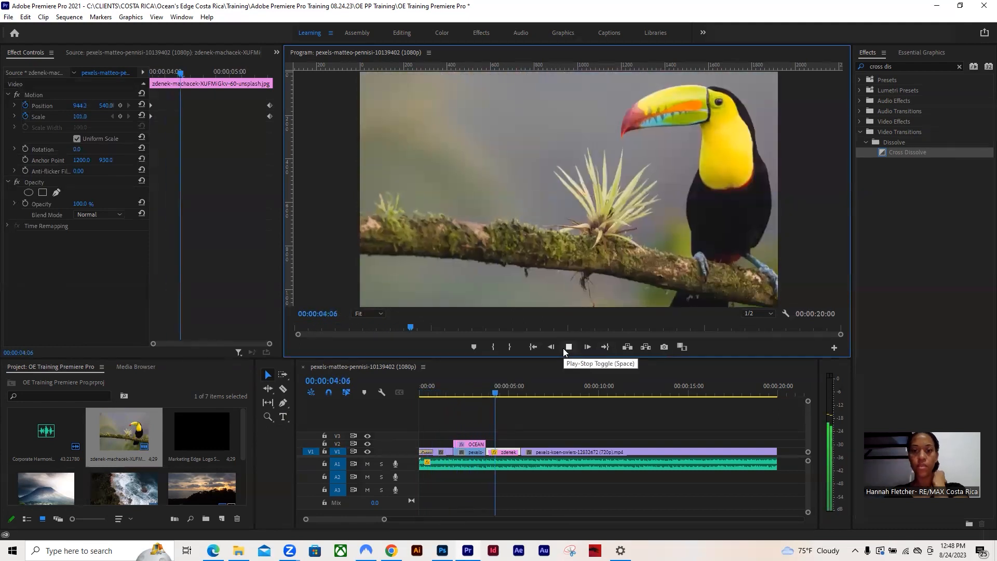
left_click(563, 348)
left_click_drag(504, 393, 402, 415)
left_click(573, 346)
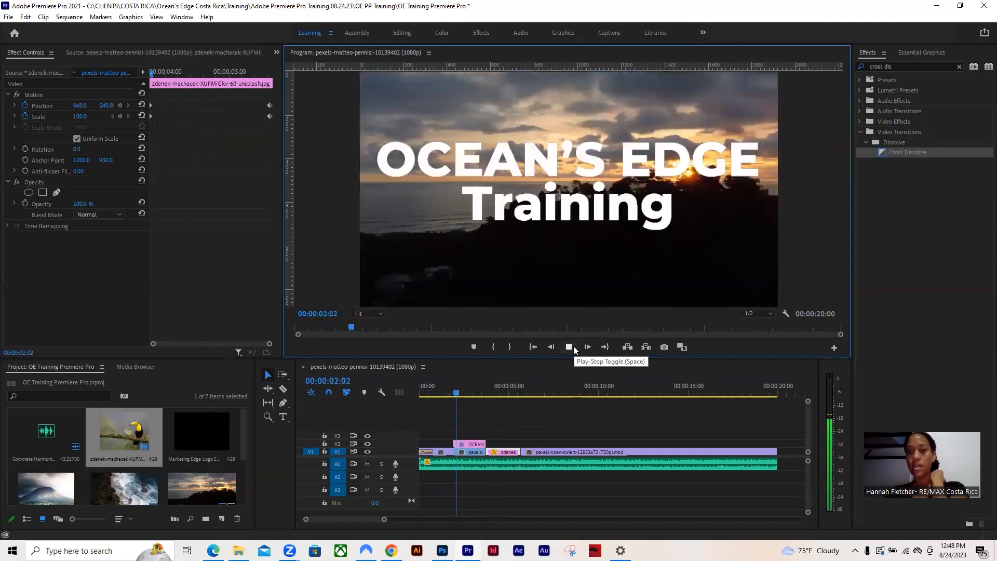
left_click(573, 346)
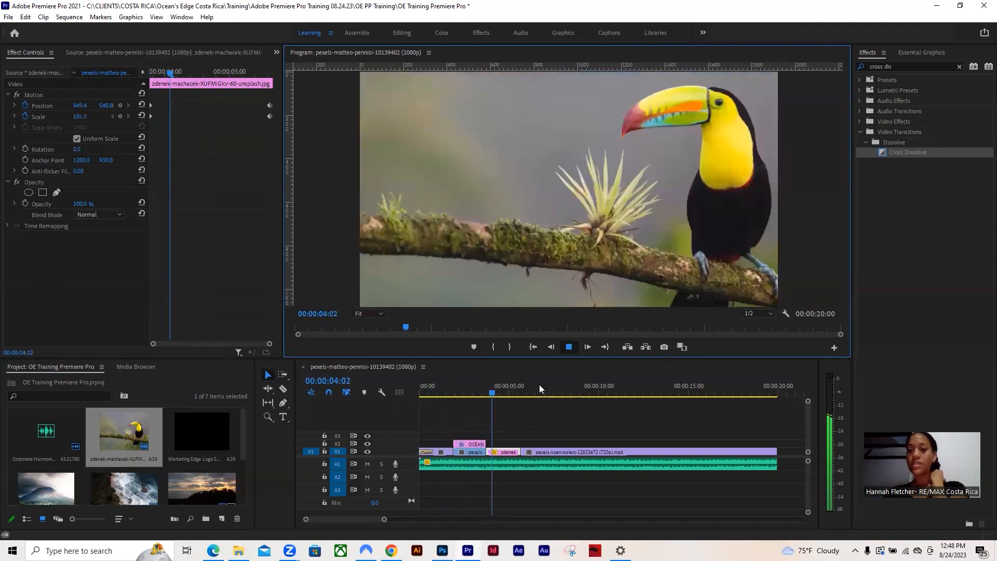
Step: Extend the title clip to the end of the toucan clip and play the sequence from the start
left_click(466, 397)
left_click_drag(466, 399, 385, 403)
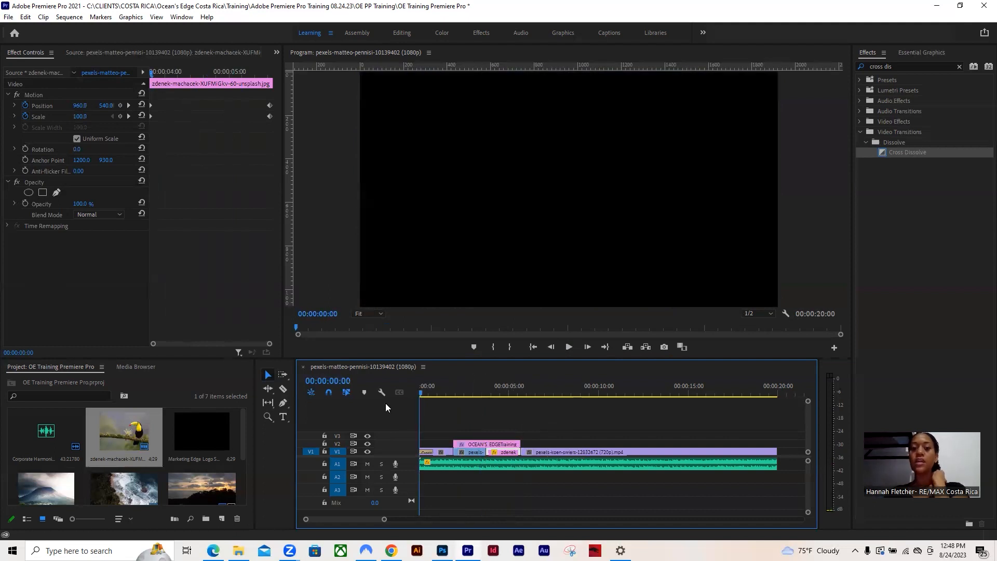
left_click(567, 346)
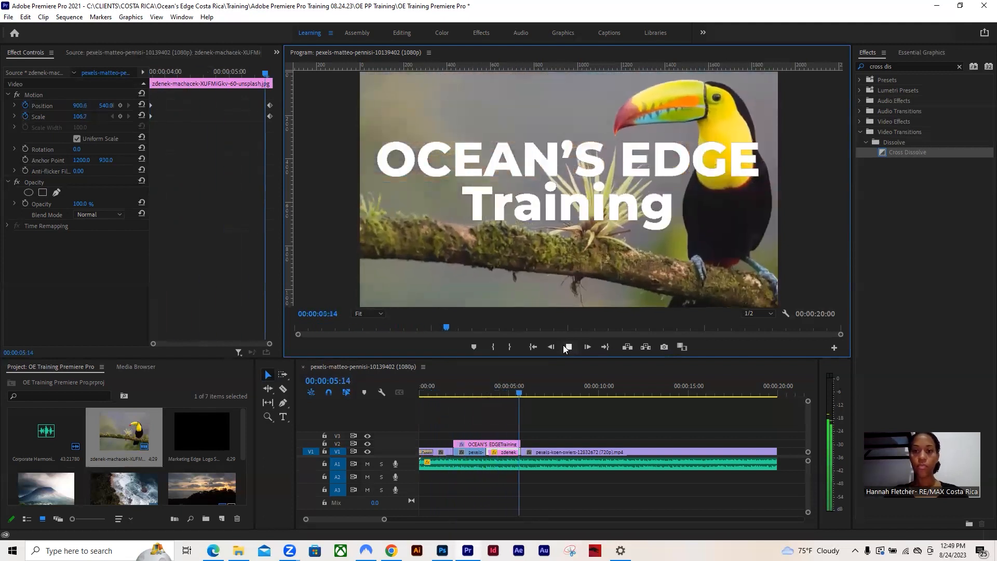
left_click_drag(555, 394, 444, 420)
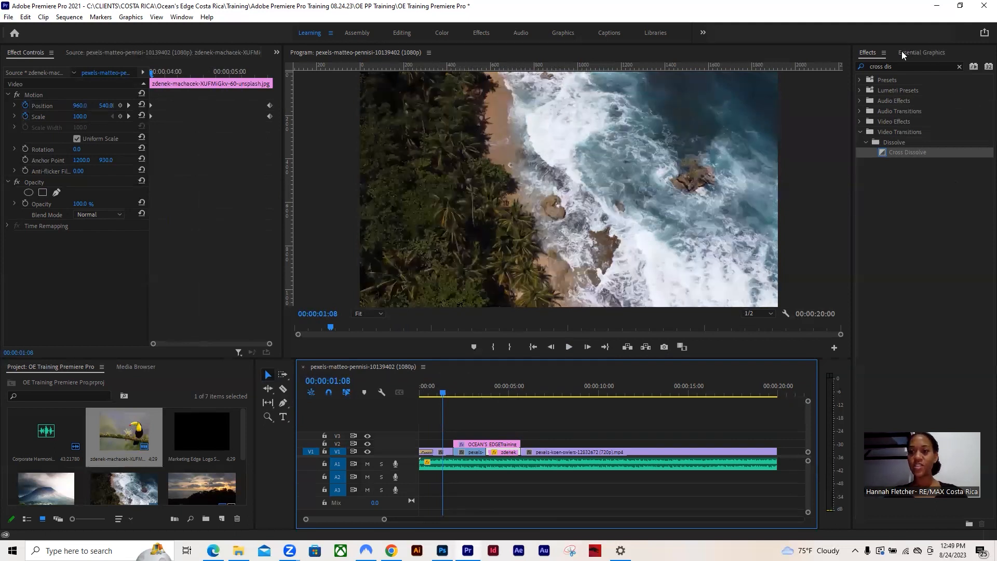
Step: Apply a Cross Dissolve to the start of the title clip and play the sequence from the start
left_click_drag(900, 152, 456, 445)
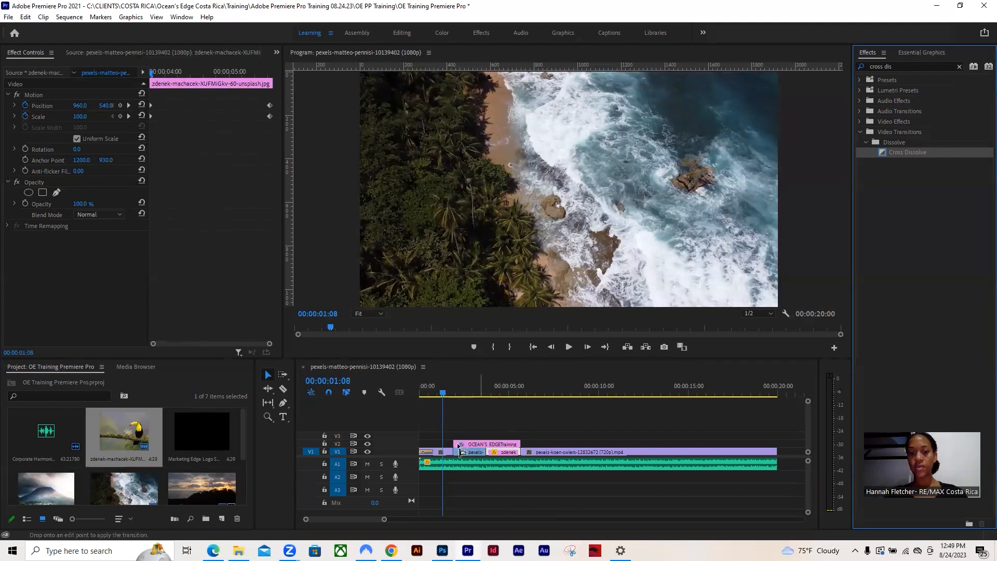
left_click(350, 404)
key("Home")
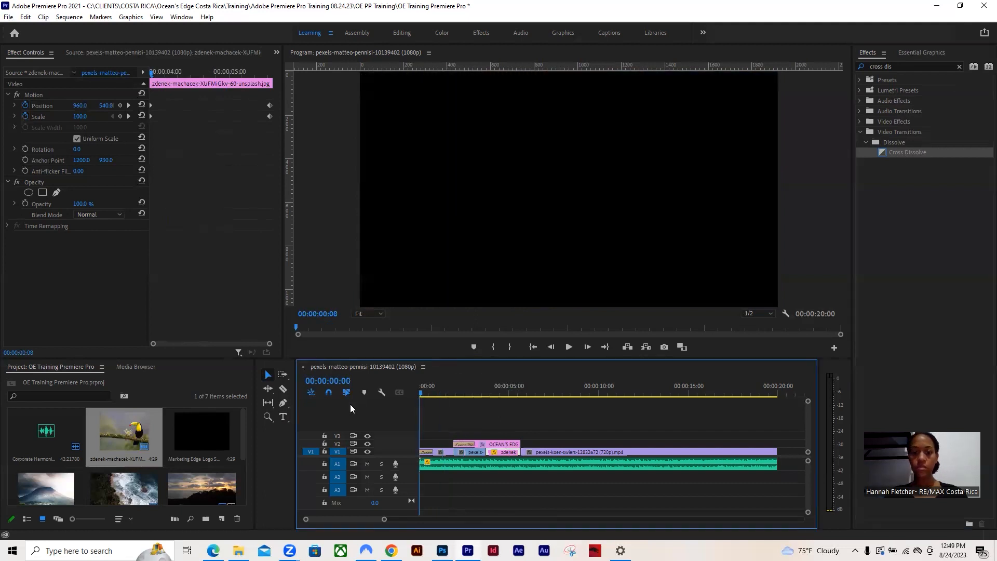
left_click(570, 346)
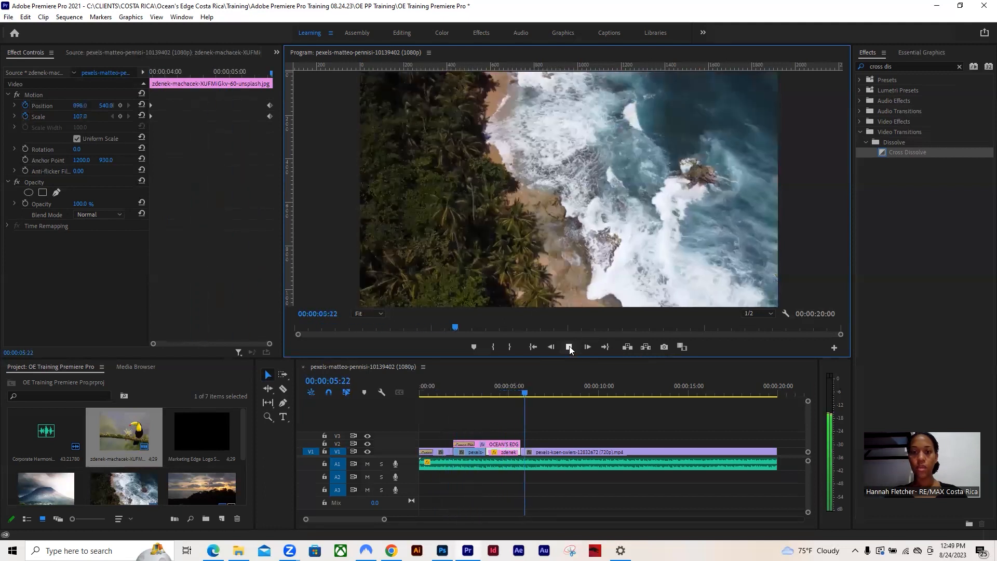
left_click(569, 345)
Step: Extend the title clip about one second past the toucan clip and apply a Cross Dissolve to its end
left_click(518, 393)
left_click_drag(513, 394, 512, 397)
left_click_drag(520, 444, 545, 443)
left_click_drag(906, 154, 535, 445)
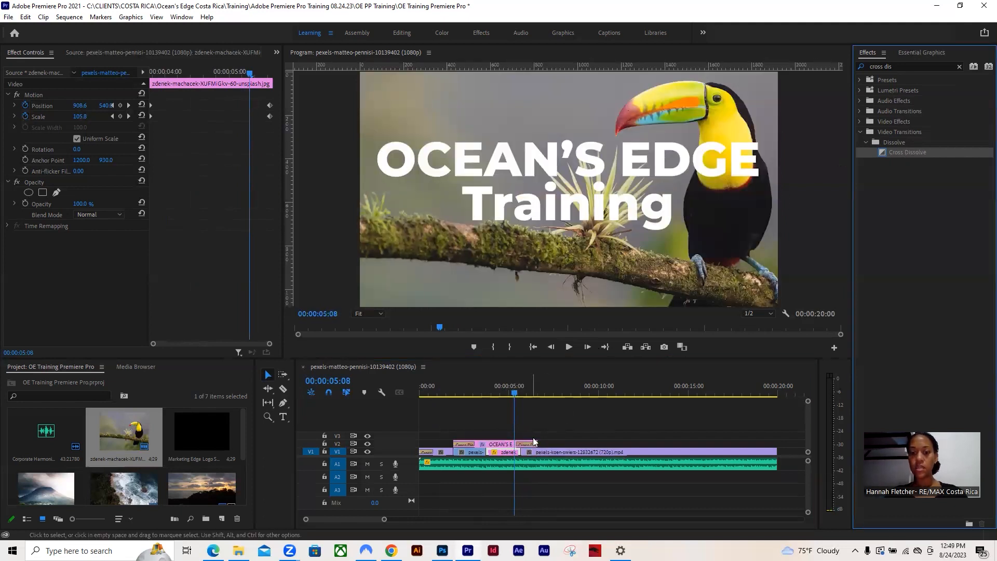
left_click(542, 442)
Step: Review the title's fade-in and fade-out by playing the sequence from the start and scrubbing through the opening
left_click_drag(515, 387, 519, 394)
key("space")
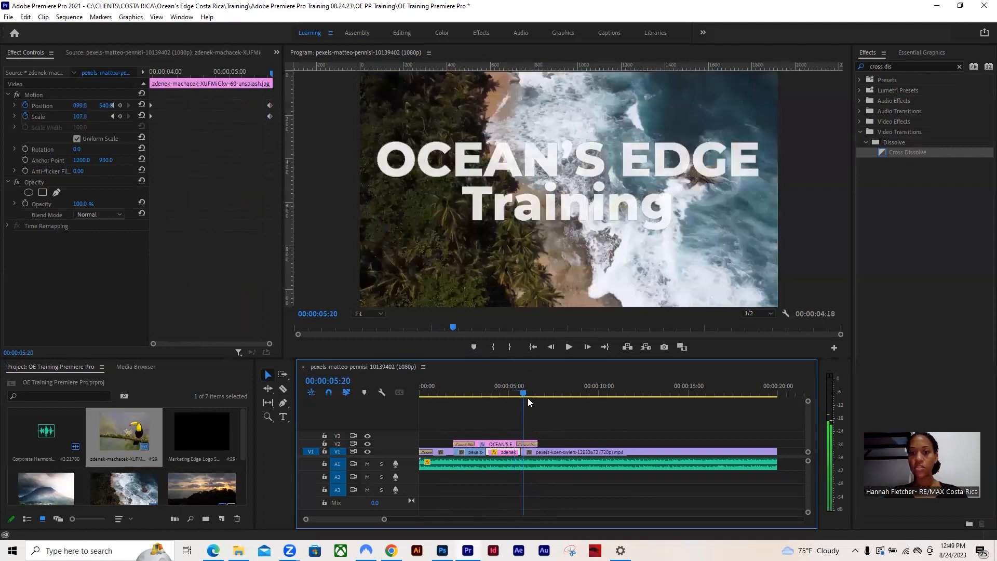
key("Home")
left_click(569, 346)
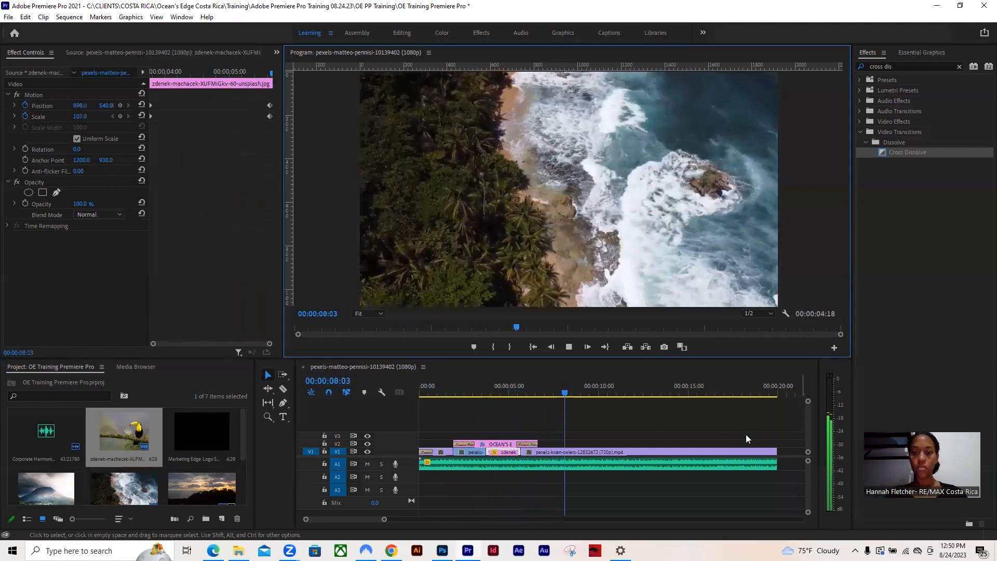
left_click_drag(583, 392, 336, 393)
left_click(423, 392)
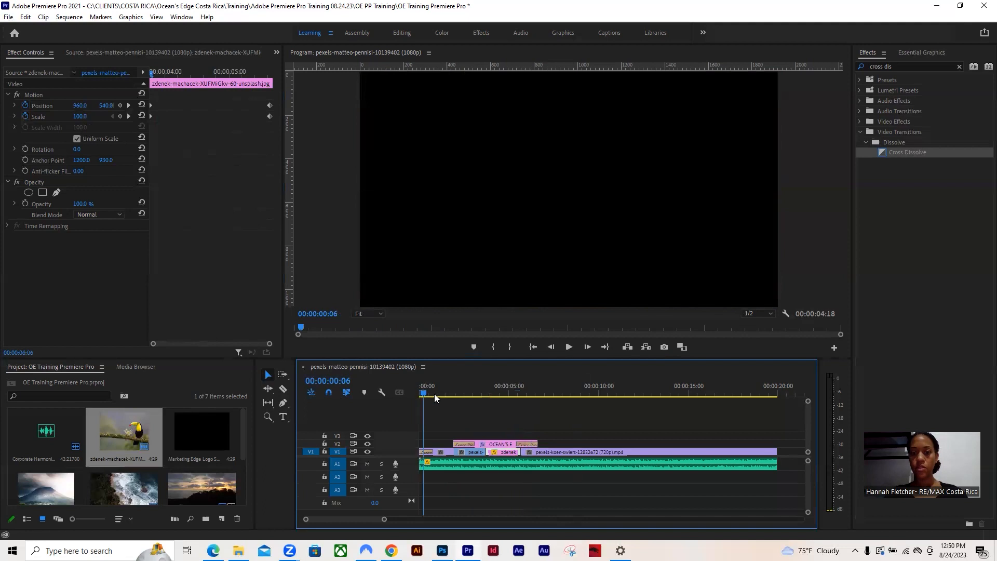
left_click_drag(451, 420, 495, 421)
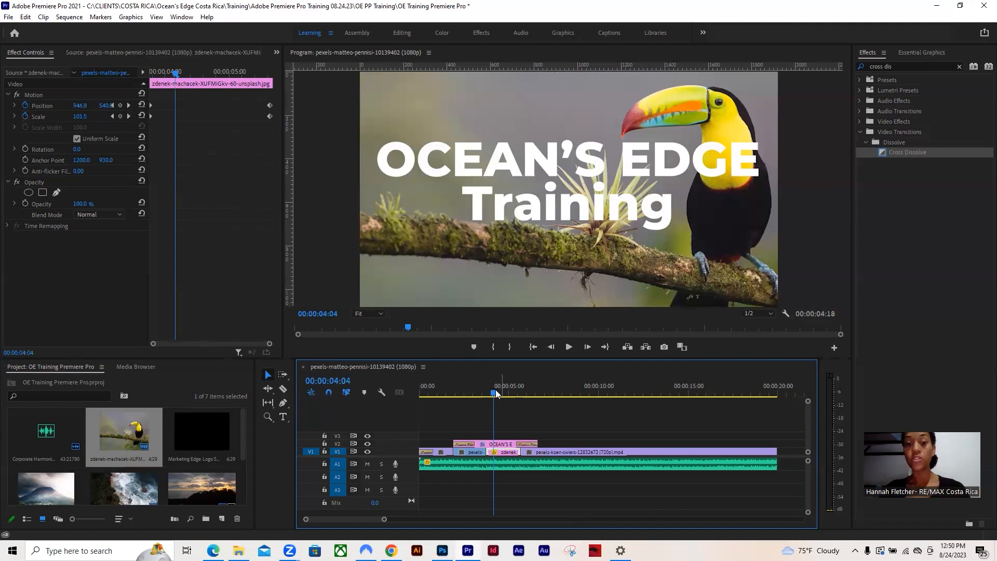
left_click_drag(484, 387, 411, 399)
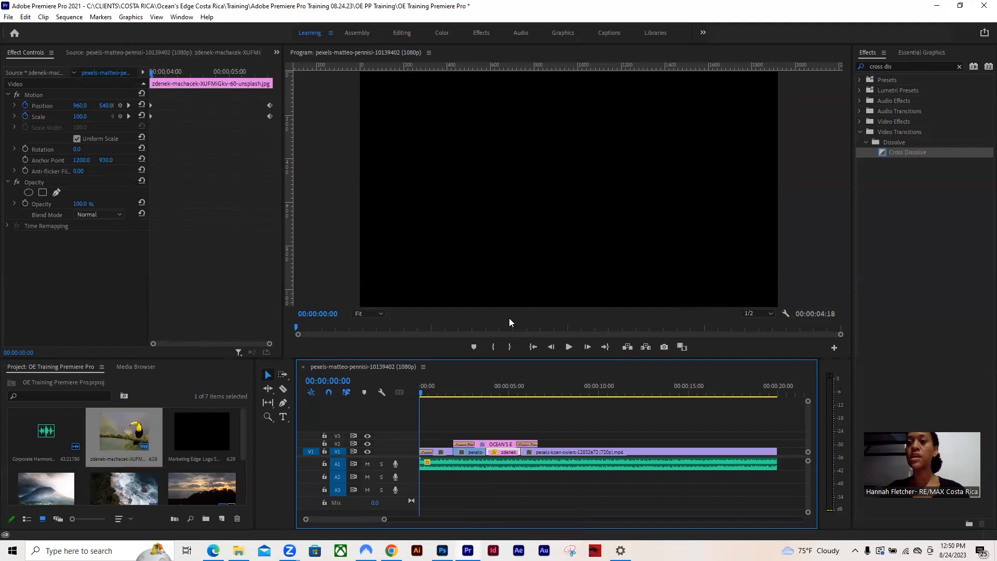
Step: Search the effects for "fade" and apply the Constant Gain crossfade to the start of the music clip on A1
left_click(904, 65)
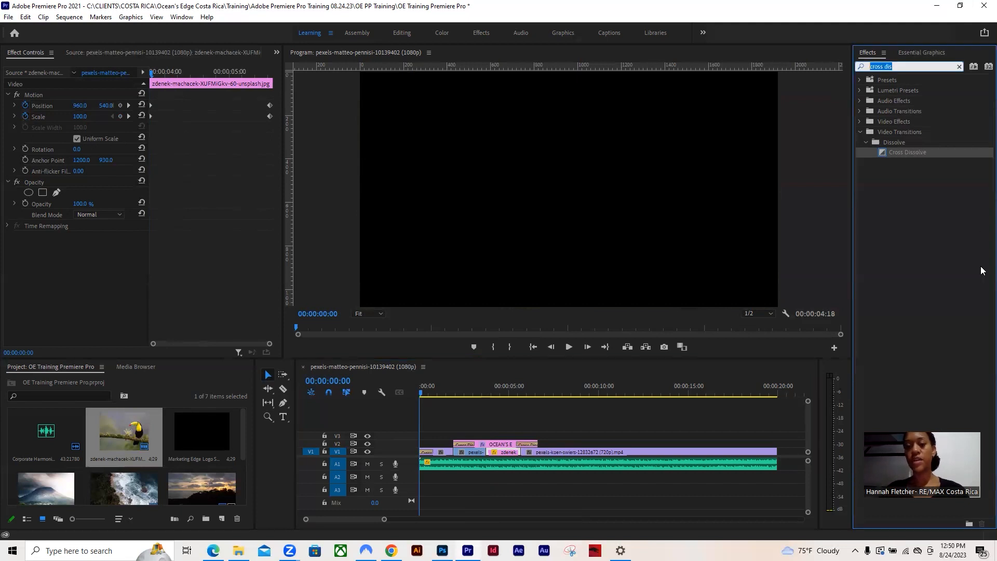
key("BackSpace")
type("fade")
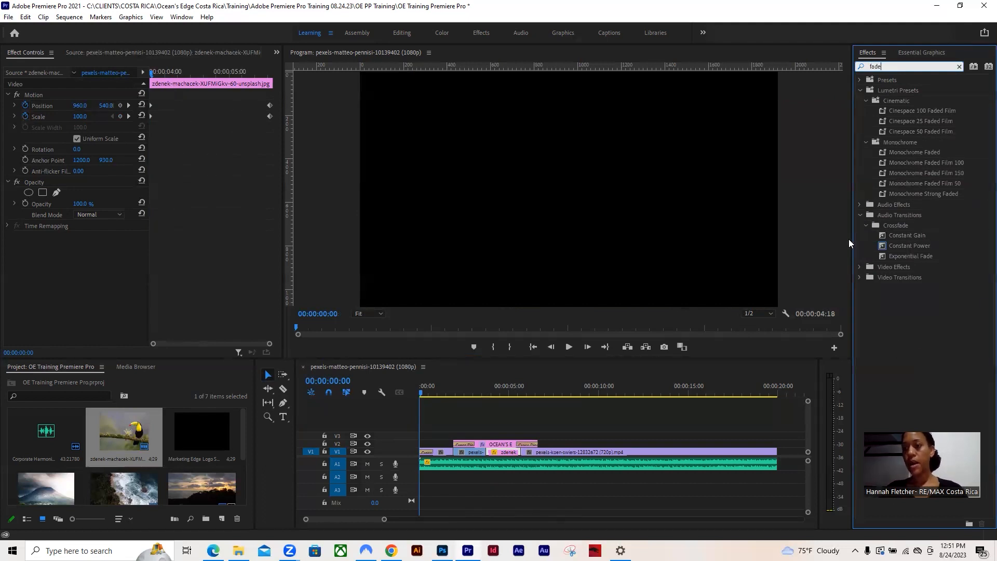
left_click(901, 235)
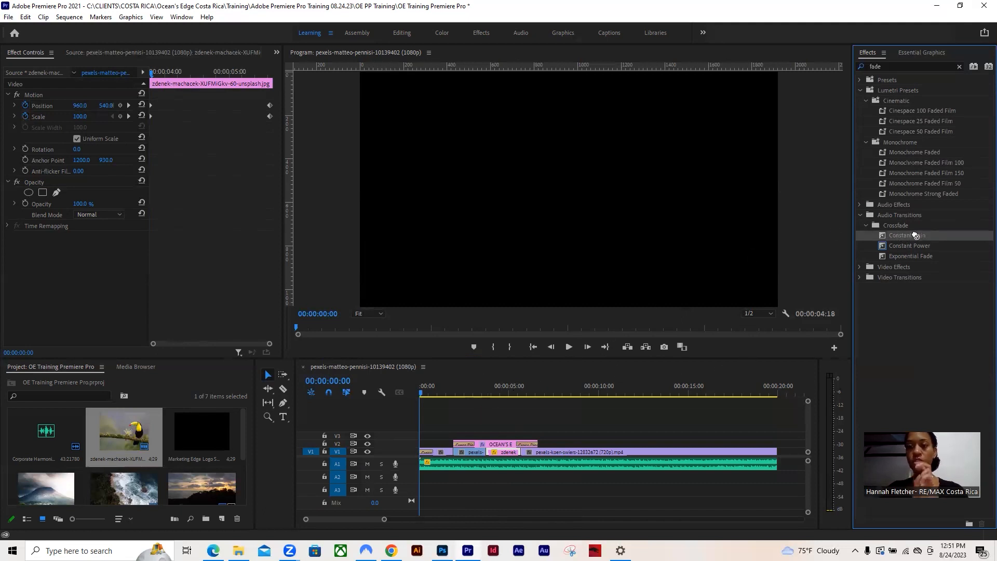
mouse_move(916, 236)
left_mouse_down()
mouse_move(694, 264)
mouse_move(690, 350)
mouse_move(597, 412)
mouse_move(616, 467)
mouse_move(486, 457)
mouse_move(418, 467)
left_mouse_up()
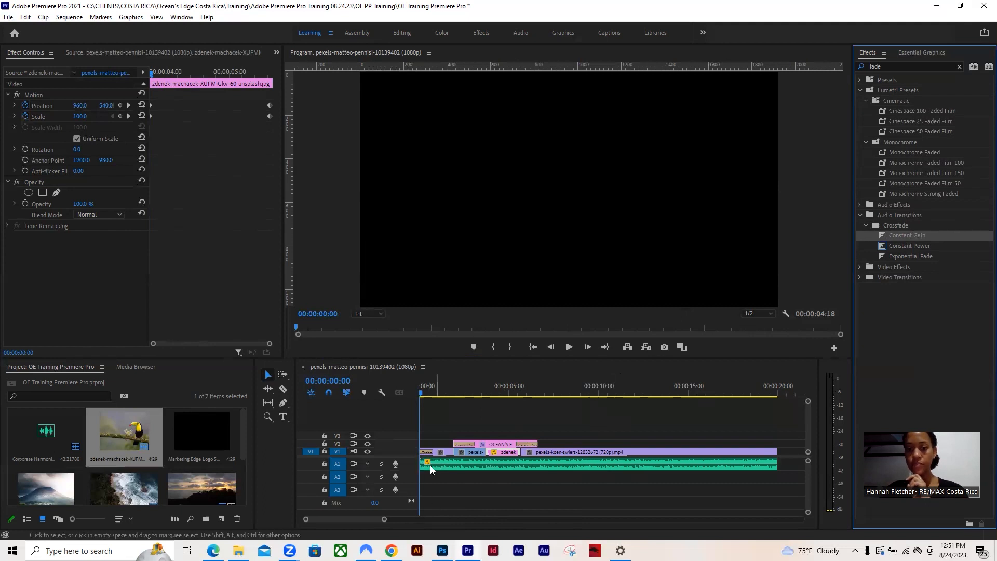
left_click_drag(889, 240, 425, 467)
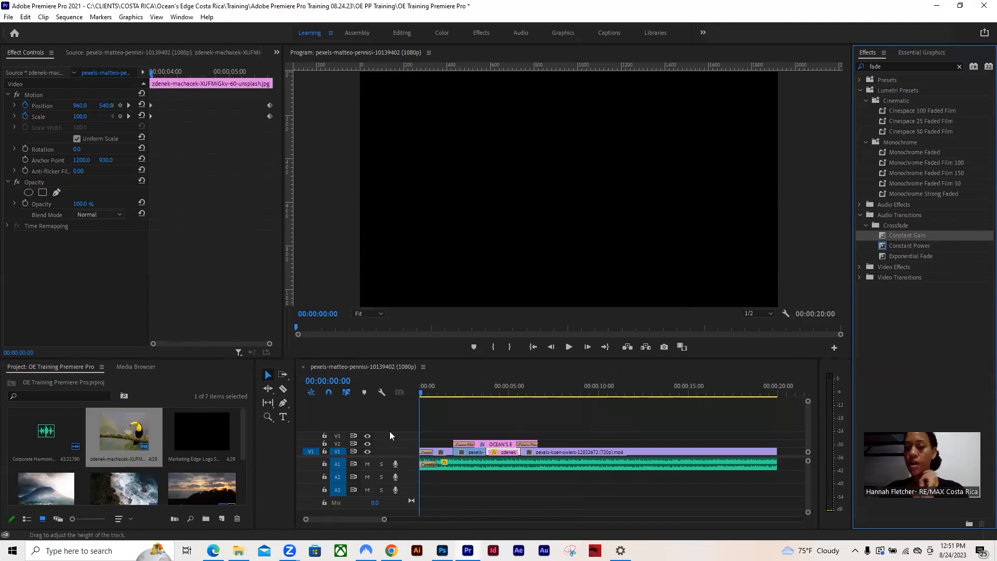
Step: Set the music clip's volume level to 0 dB, deselect it, and return the playhead to the sequence start
left_click(497, 463)
left_click(76, 116)
type("0")
key("Return")
left_click(509, 429)
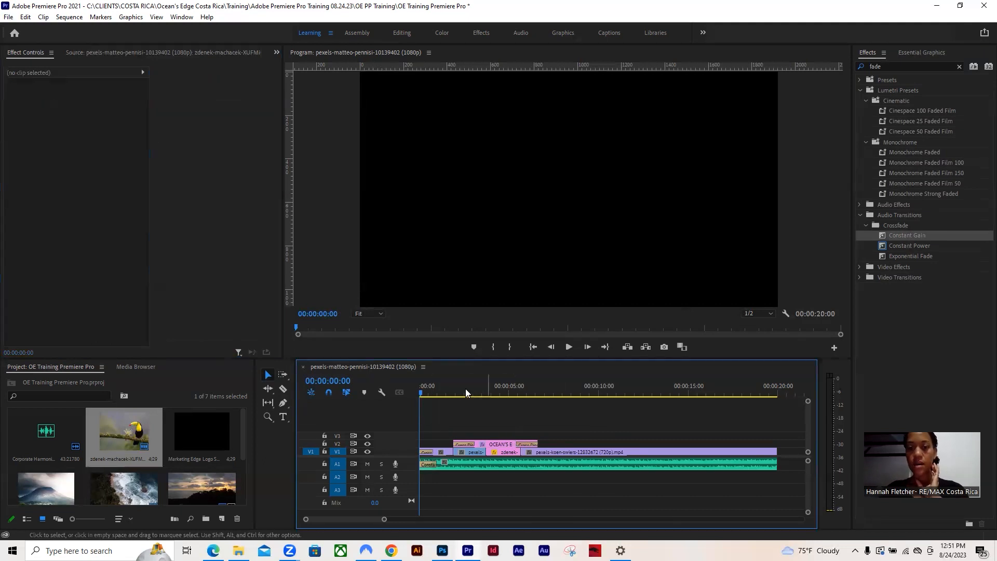
left_click(427, 394)
left_click_drag(428, 395, 418, 390)
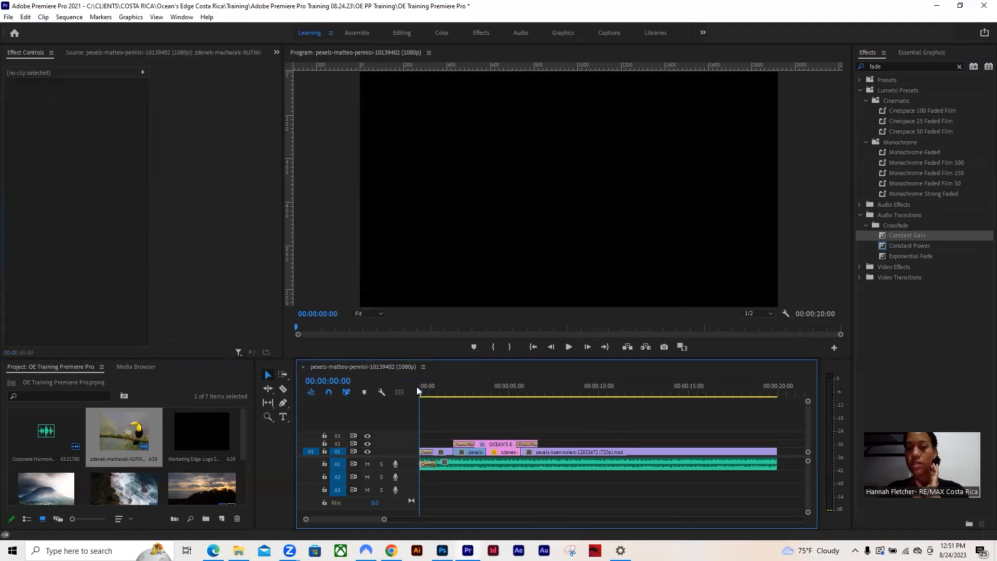
Step: Listen to the music's fade-in by playing the opening twice, and return the playhead to the sequence start
left_click(569, 346)
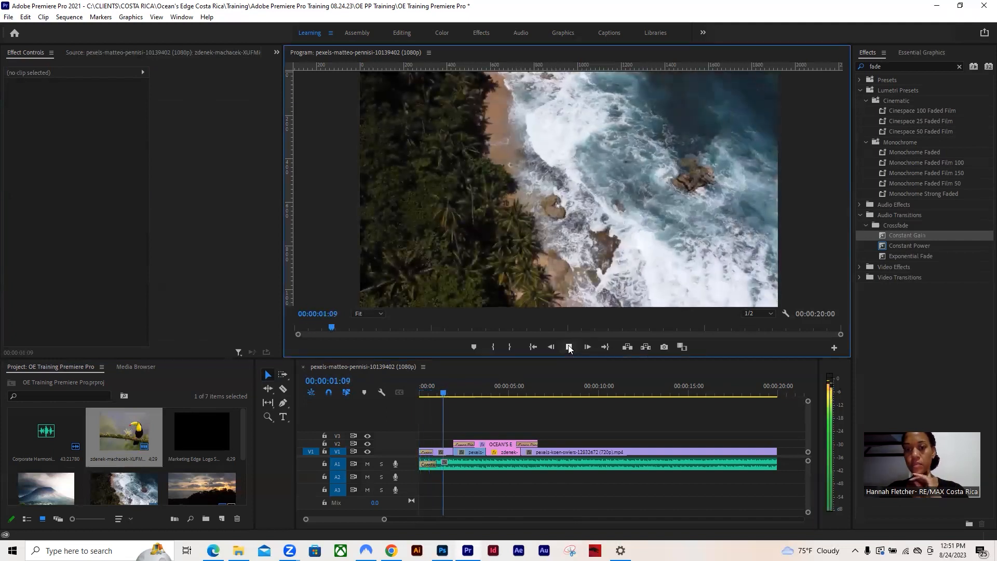
left_click_drag(447, 391, 418, 391)
left_click(567, 346)
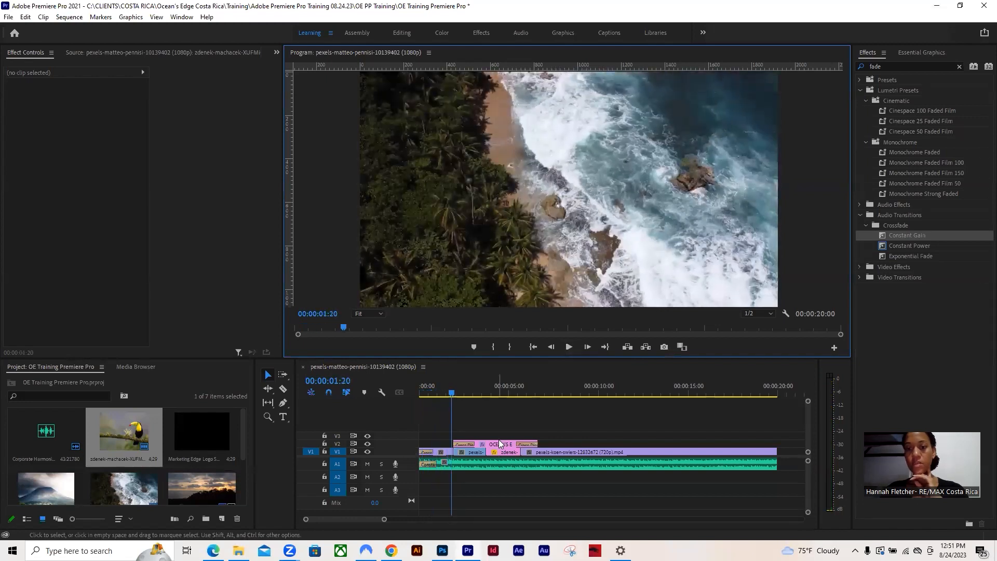
left_click_drag(451, 393, 418, 393)
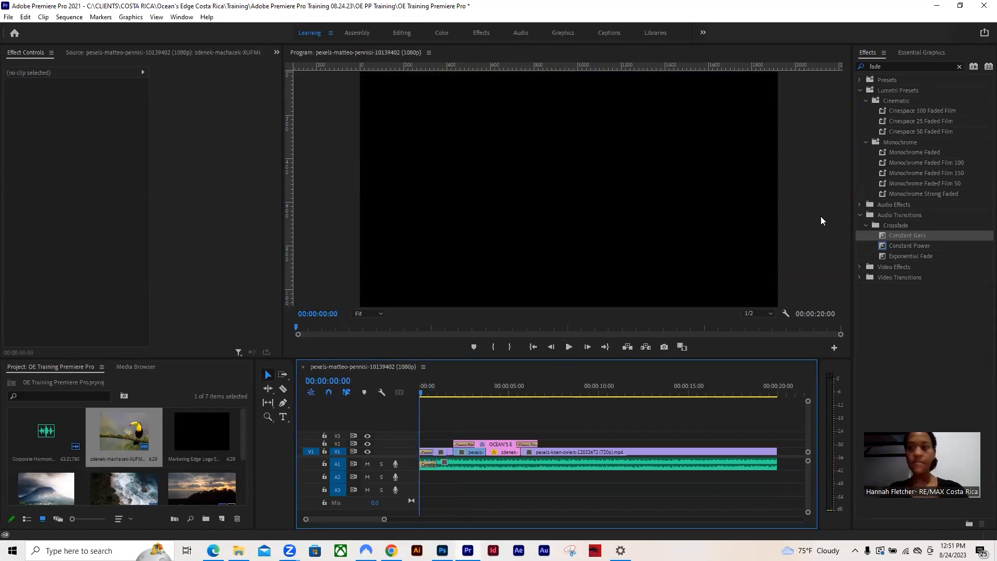
Step: Apply the Exponential Fade to the end of the music clip on A1 and play the closing seconds to hear the fade-out
left_click_drag(913, 253, 706, 477)
left_click_drag(772, 461, 775, 465)
left_click_drag(422, 392, 744, 400)
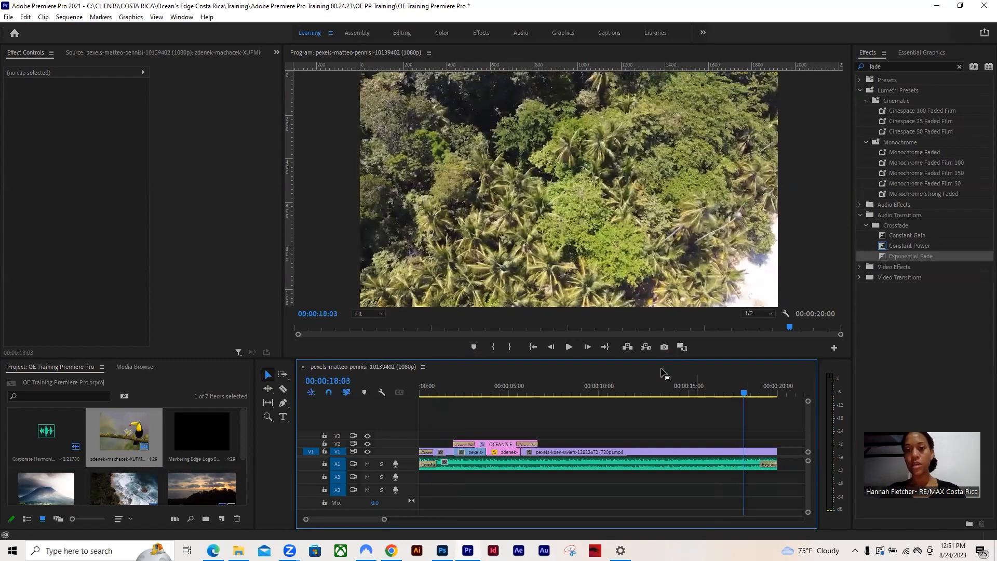
left_click(569, 346)
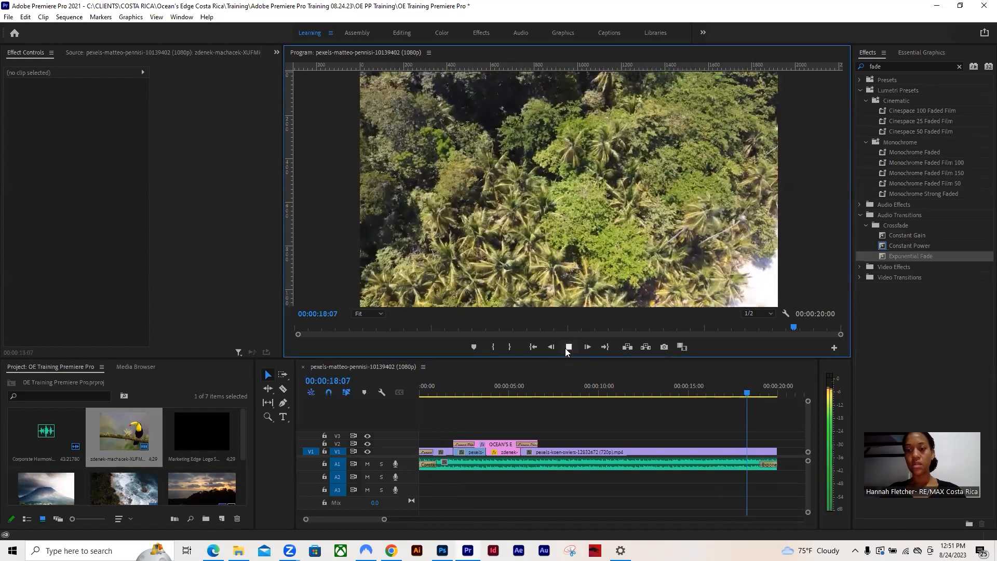
left_click(566, 348)
left_click_drag(441, 396, 751, 398)
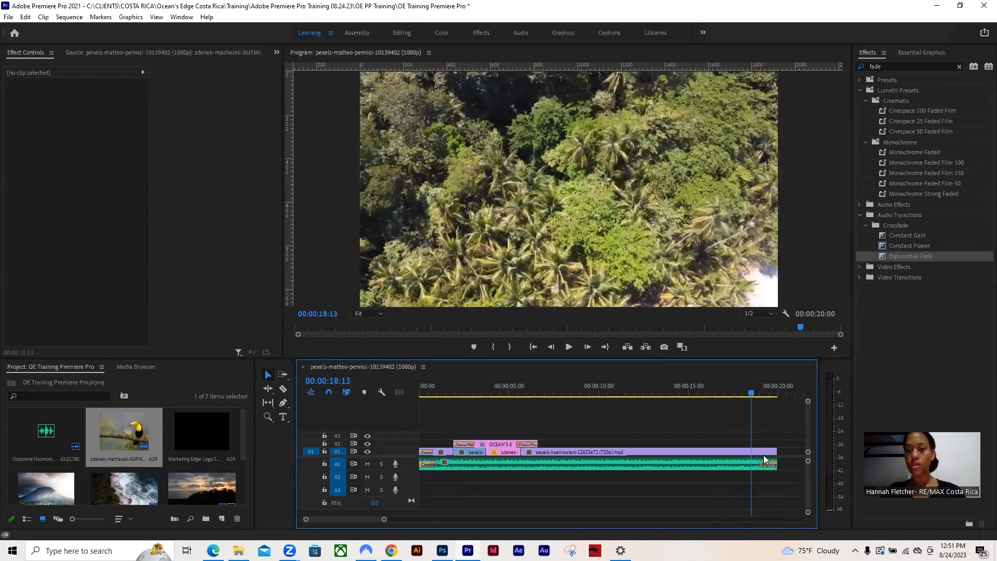
Step: Compare the ending without and with the Exponential Fade by removing it from the music clip, playing, and reapplying it
left_click(771, 465)
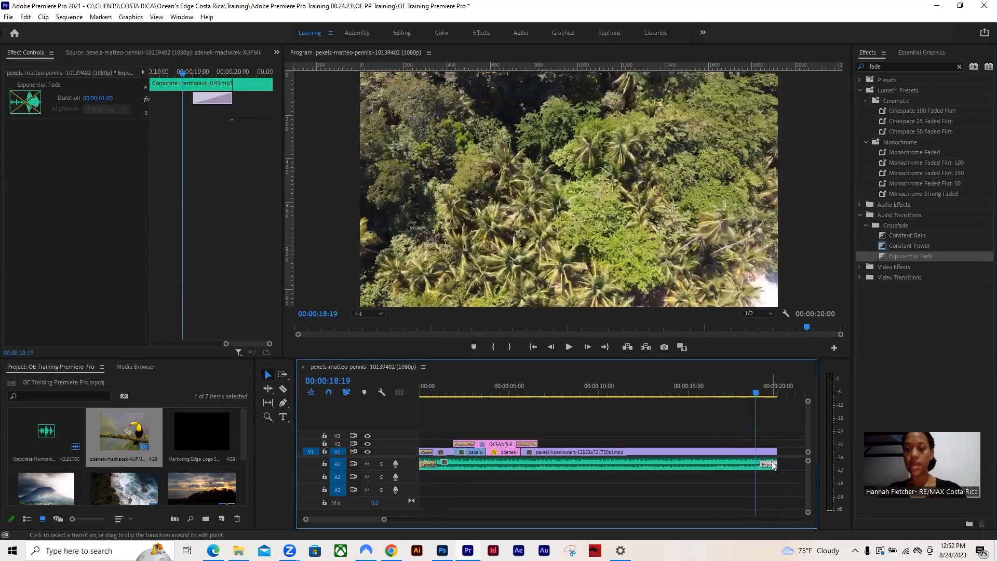
left_click(567, 347)
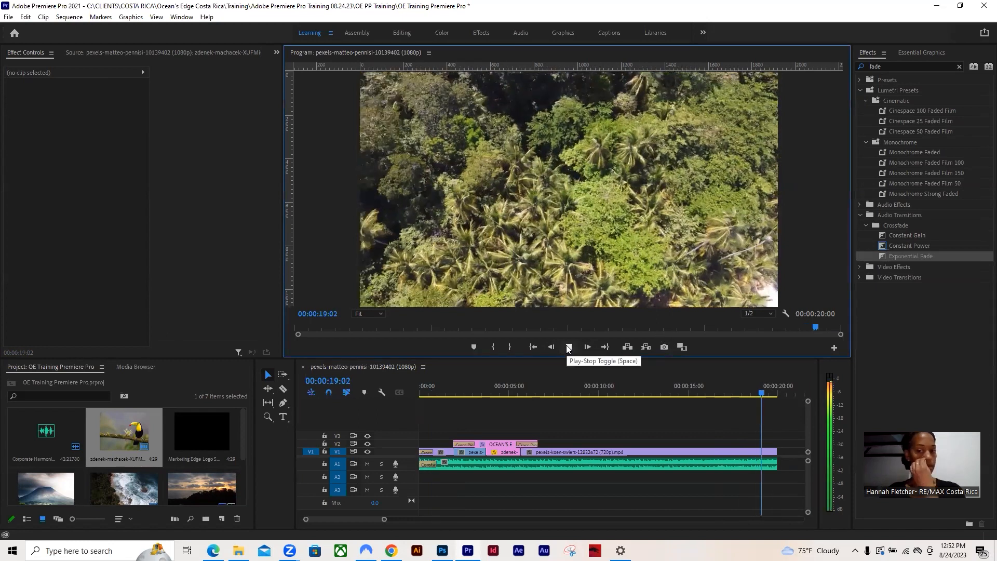
left_click_drag(770, 388, 764, 394)
left_click_drag(905, 257, 771, 463)
left_click(752, 389)
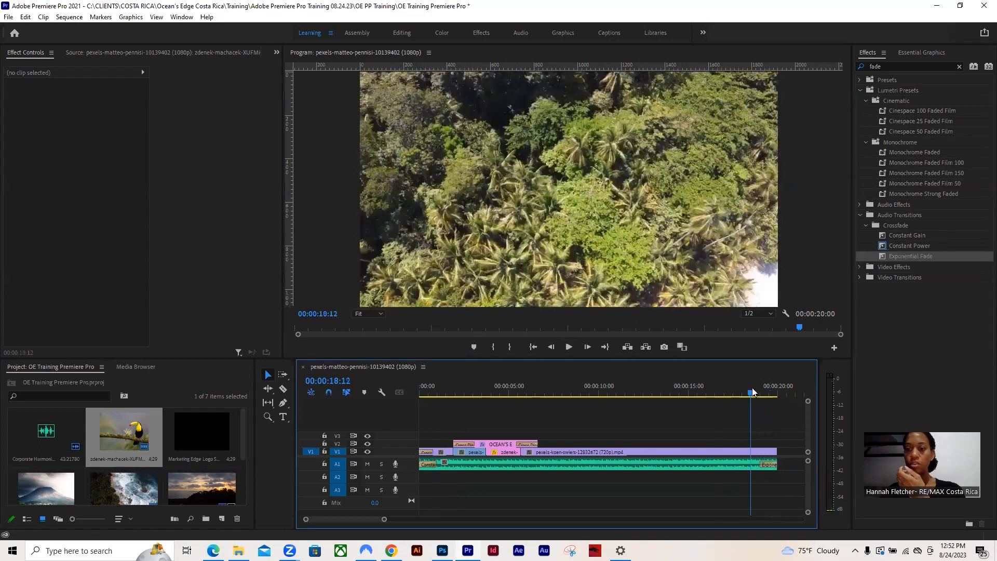
left_click(569, 347)
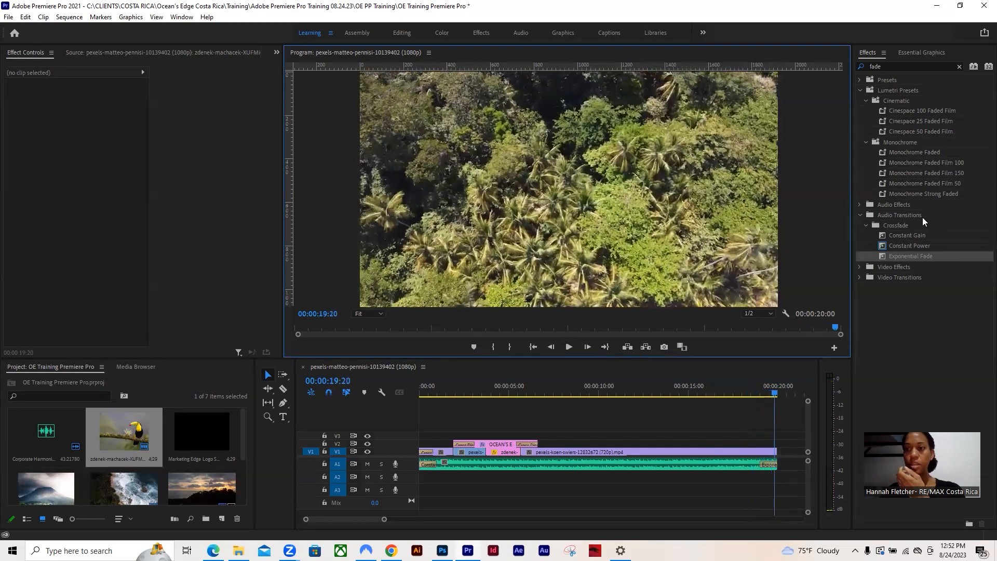
Step: Search the effects for "cross", apply Cross Dissolve to the end of the last V1 clip, and play the ending
double_click(908, 65)
type("cross")
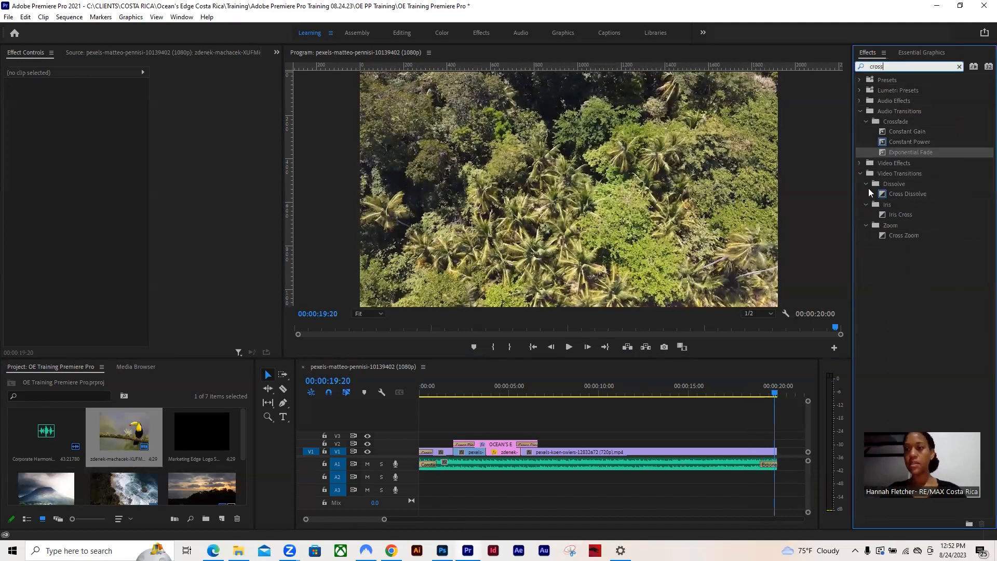
left_click_drag(871, 192, 774, 451)
left_click(753, 398)
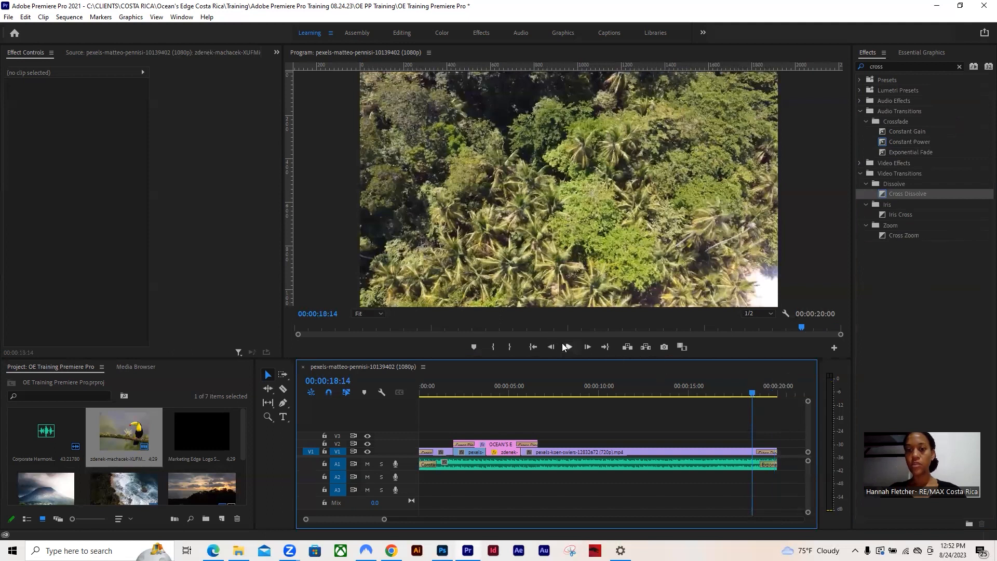
left_click(566, 347)
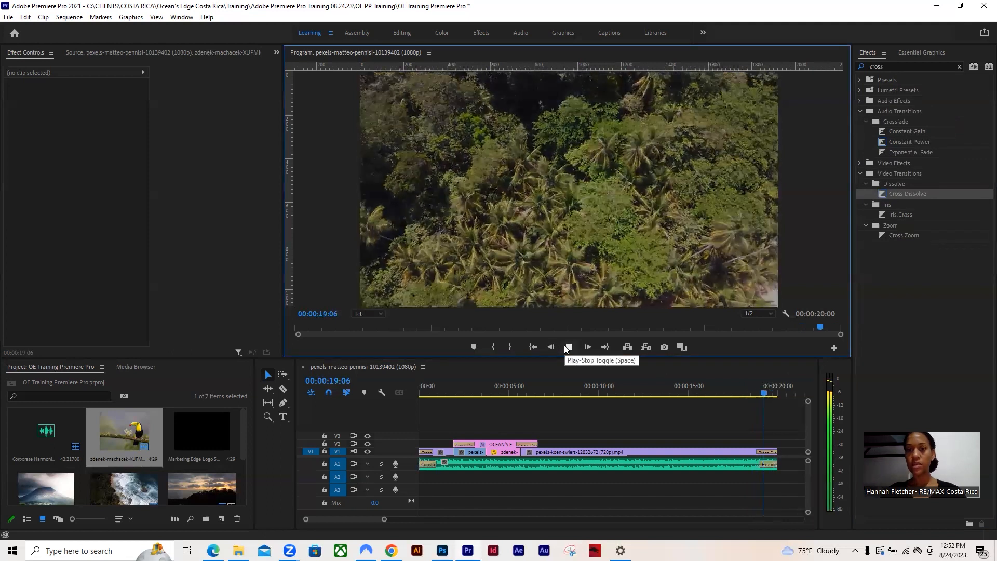
left_click_drag(713, 393, 306, 429)
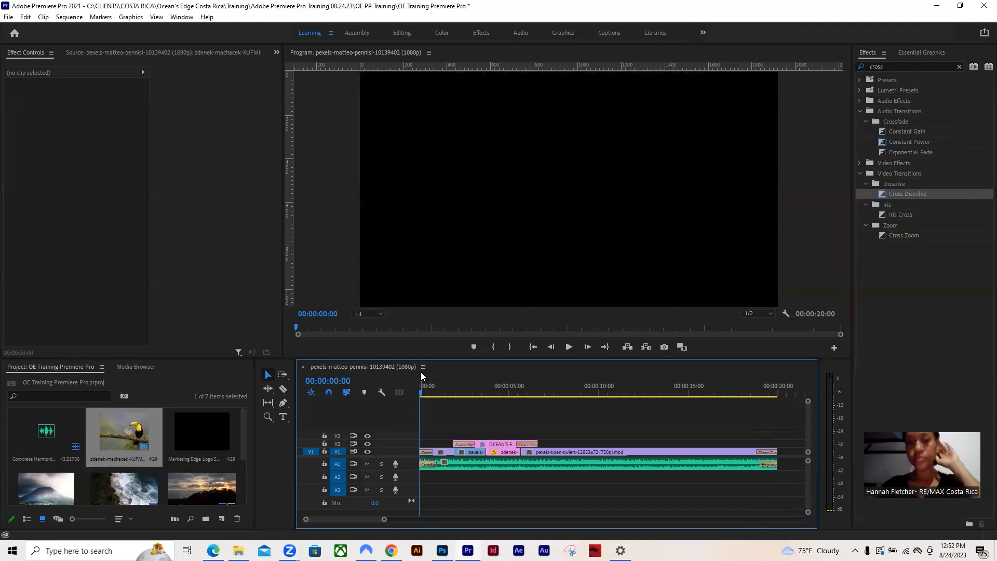
Step: Set the music clip's volume level to -20 dB, return the playhead to the sequence start, and deselect the clip
left_click_drag(421, 392, 471, 417)
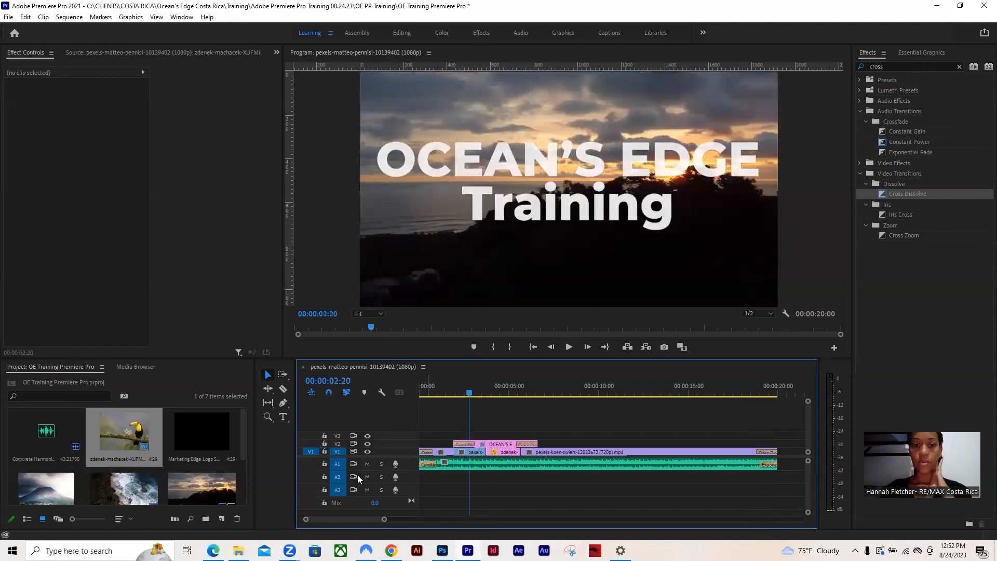
left_click(481, 465)
left_click(77, 116)
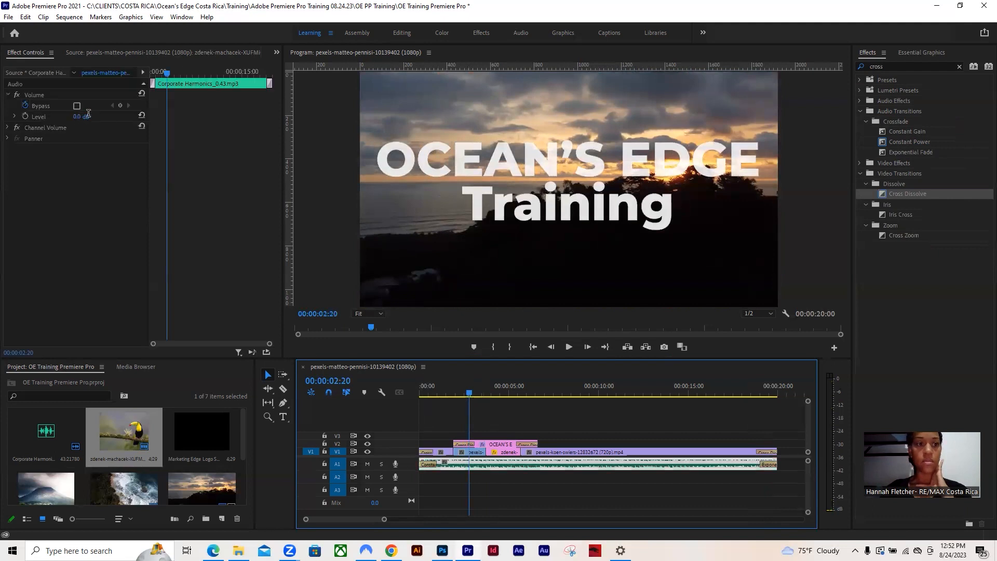
type("-20")
left_click(254, 123)
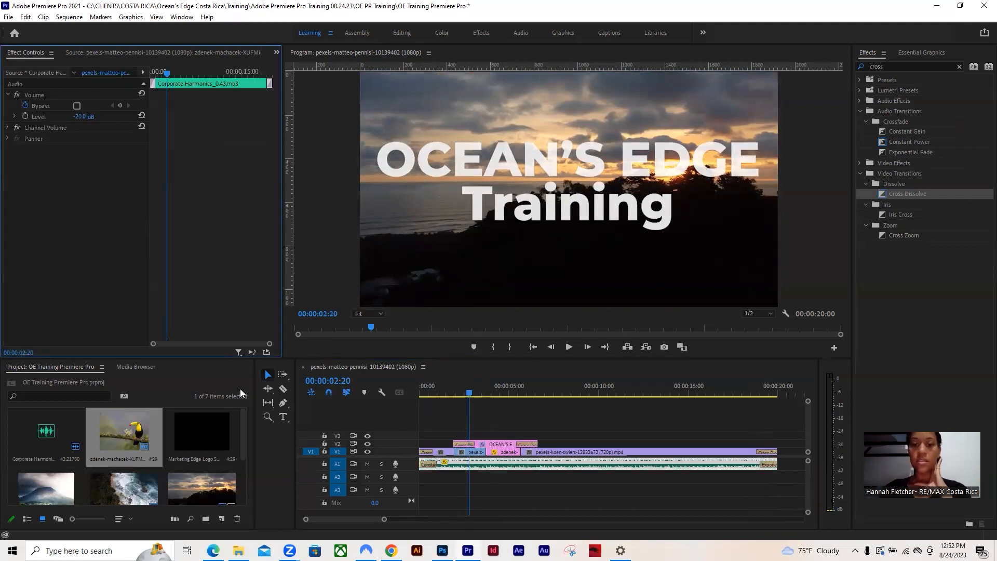
left_click(472, 389)
key("Home")
mouse_move(426, 388)
left_mouse_down()
mouse_move(450, 397)
mouse_move(428, 404)
left_mouse_up()
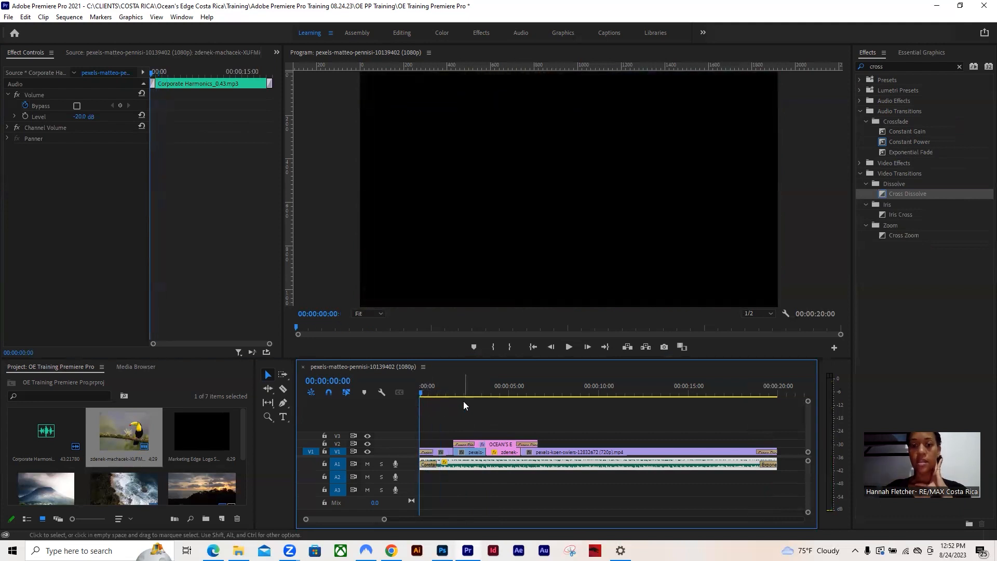
left_click(436, 411)
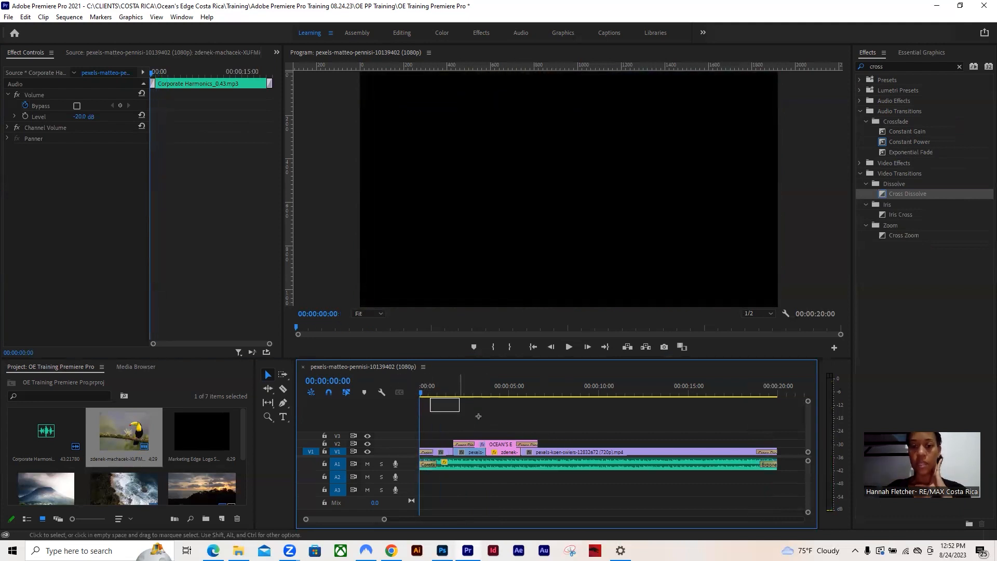
Step: Review the title over the sunset and toucan clips by scrubbing back and forth through that section
left_click_drag(424, 388, 474, 403)
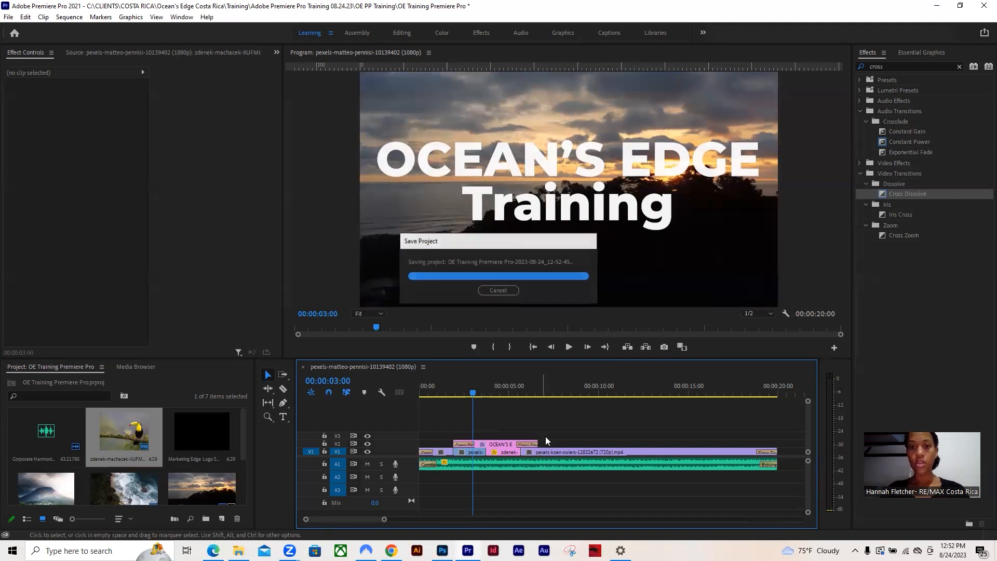
left_click_drag(473, 393, 494, 410)
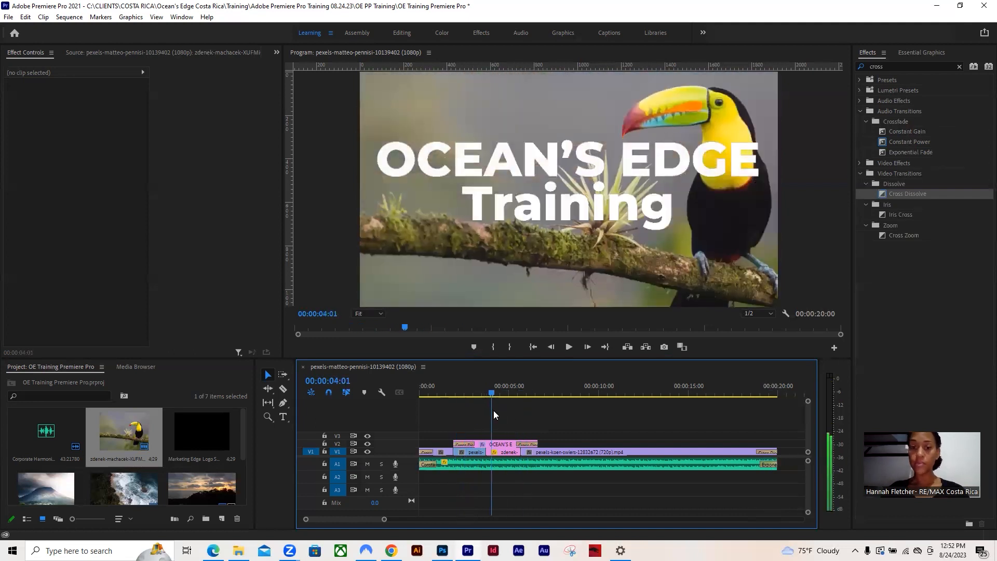
left_click(493, 445)
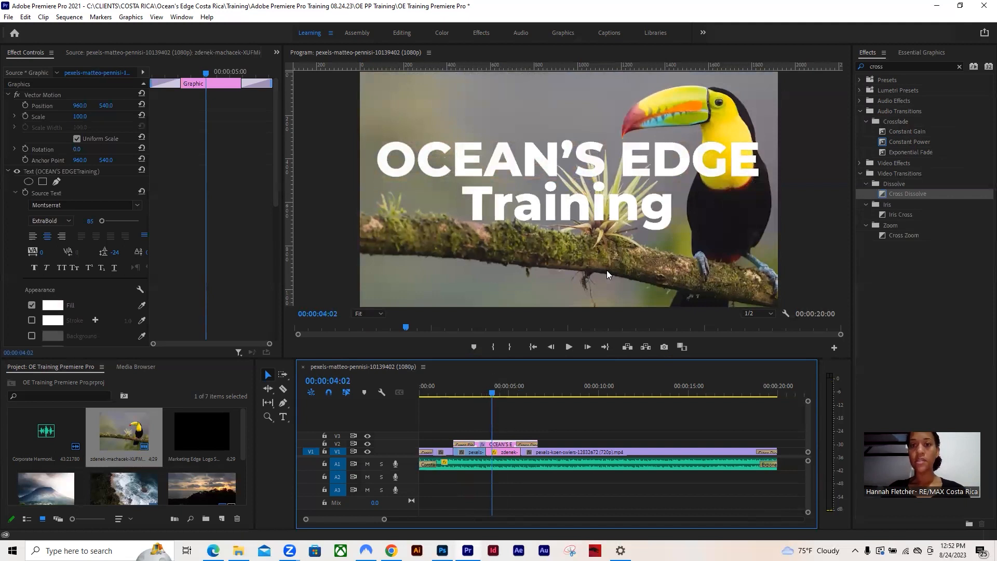
left_click_drag(487, 400, 468, 402)
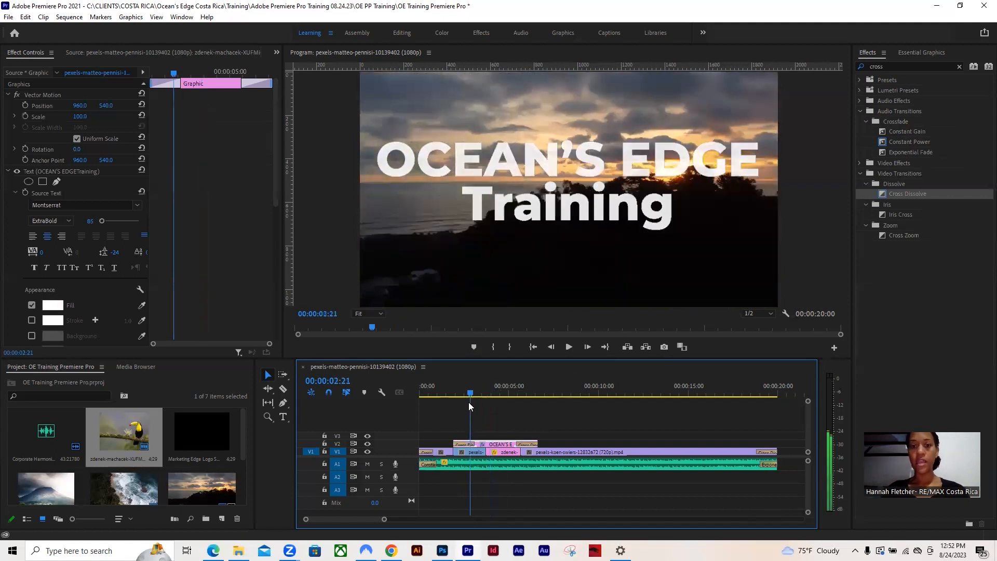
left_click(505, 394)
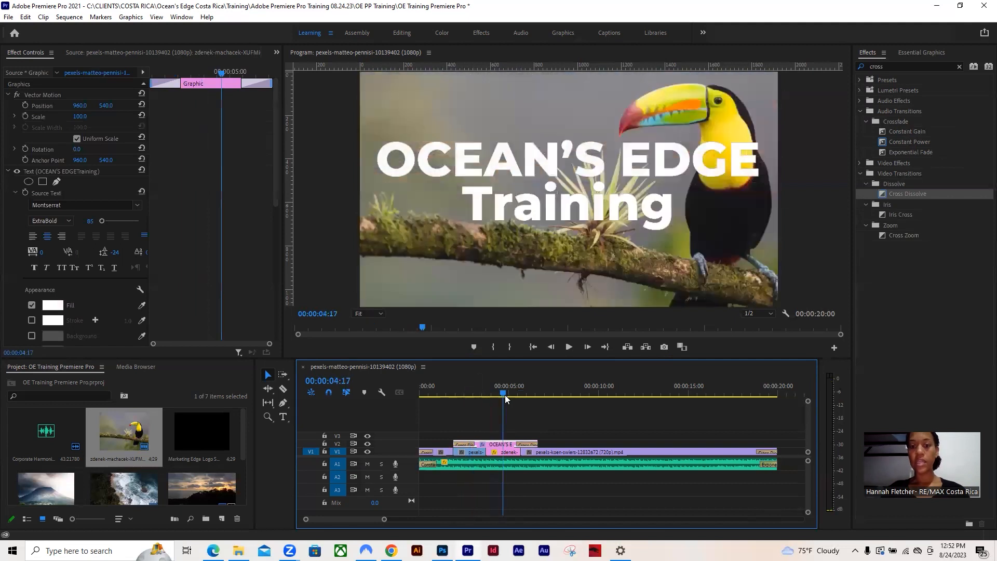
left_click_drag(503, 393, 455, 415)
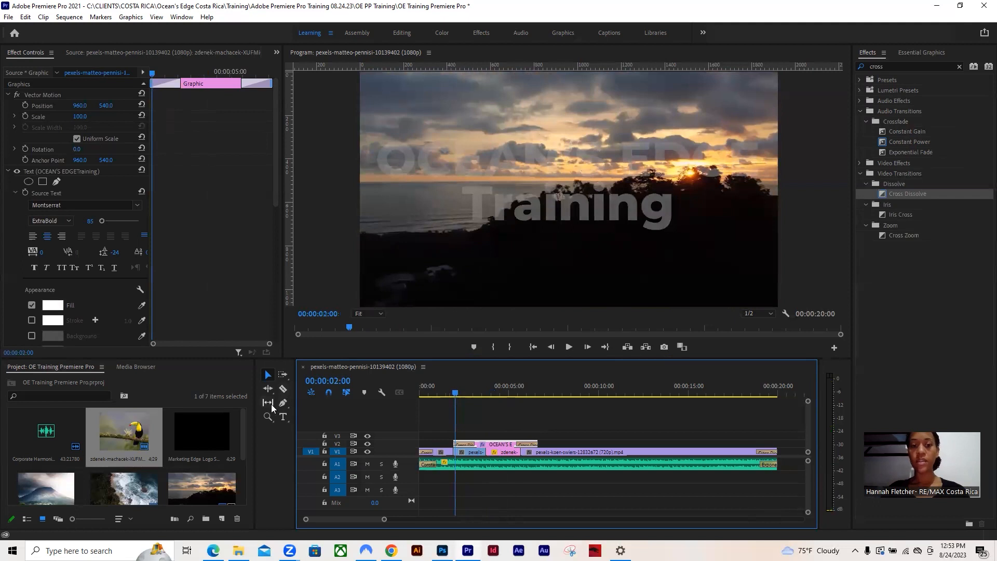
Step: Split the last V1 clip at the end of the title clip with the Razor tool and switch back to the Selection tool
left_click(283, 390)
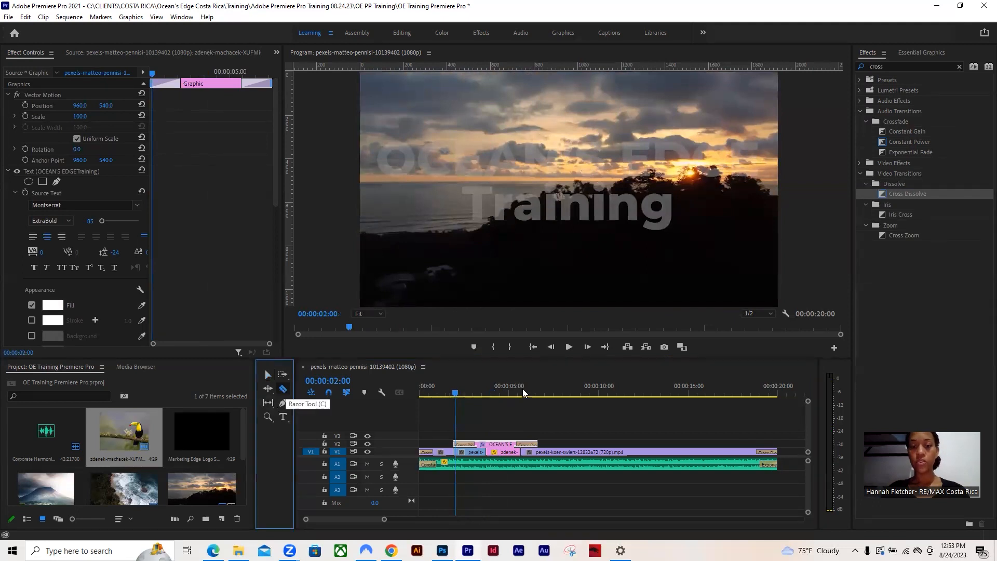
left_click(540, 452)
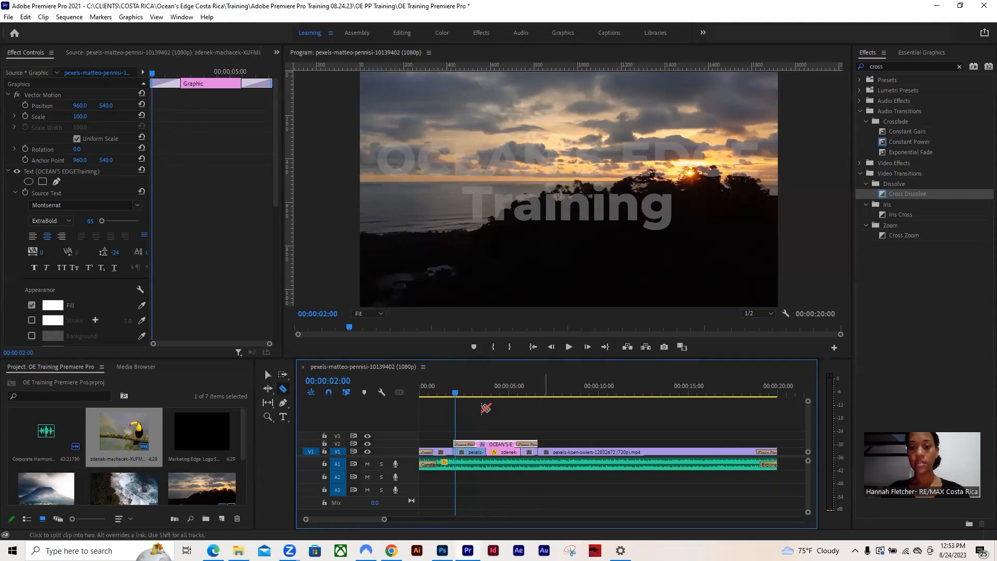
left_click(437, 398)
key("v")
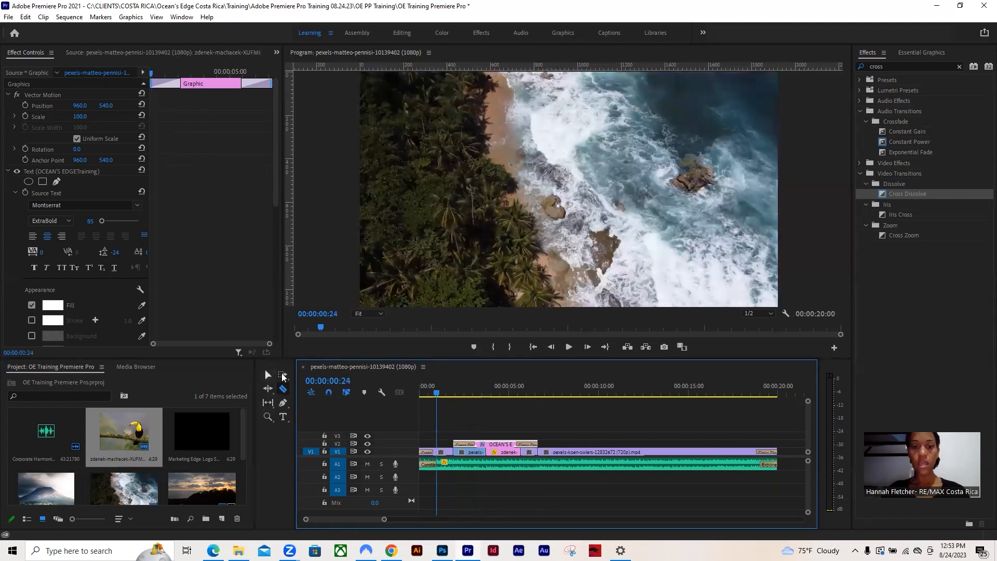
Step: Move the title and the clips beneath it up two video tracks, and undo that move
left_click_drag(475, 415, 512, 415)
left_click_drag(428, 390, 437, 433)
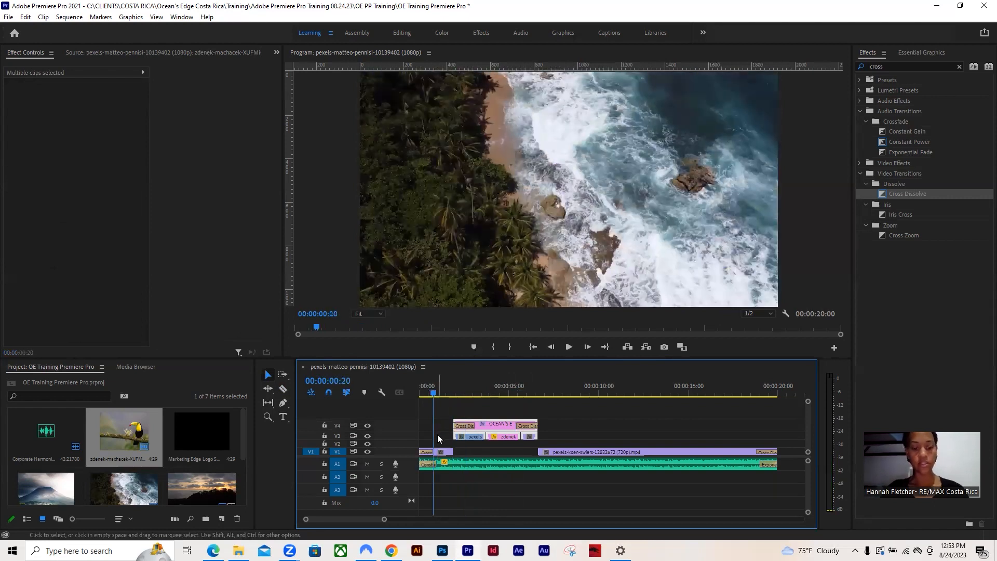
key("ctrl+z")
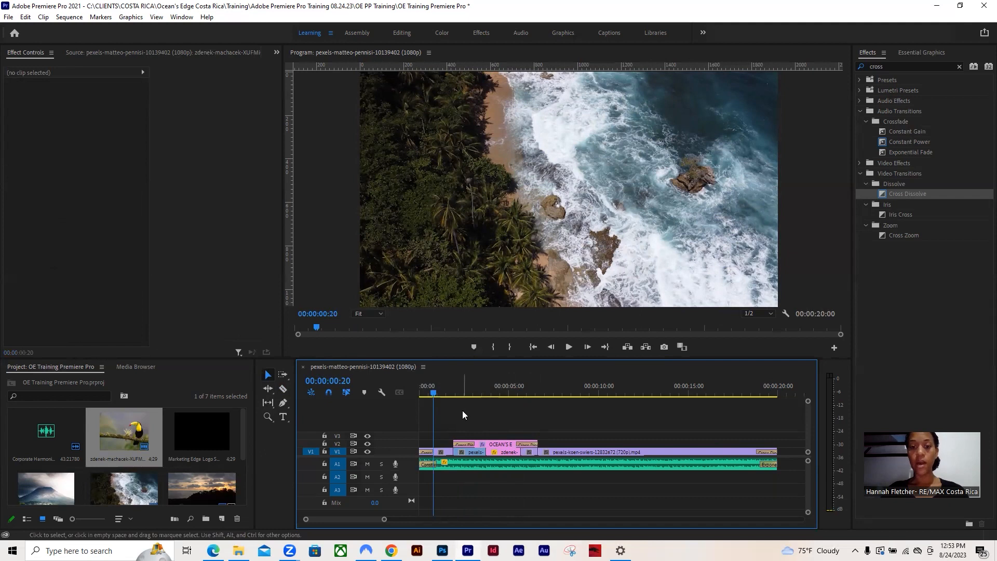
Step: Nest the title clip and the three V1 clips beneath it as "Nested Sequence 01" and scrub through the nested section
left_click_drag(461, 408, 526, 449)
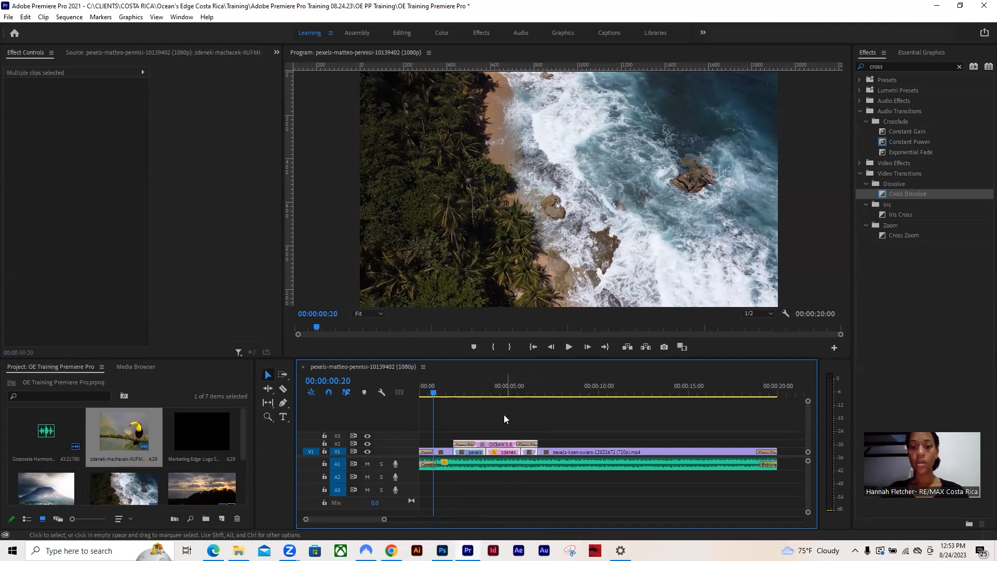
right_click(492, 445)
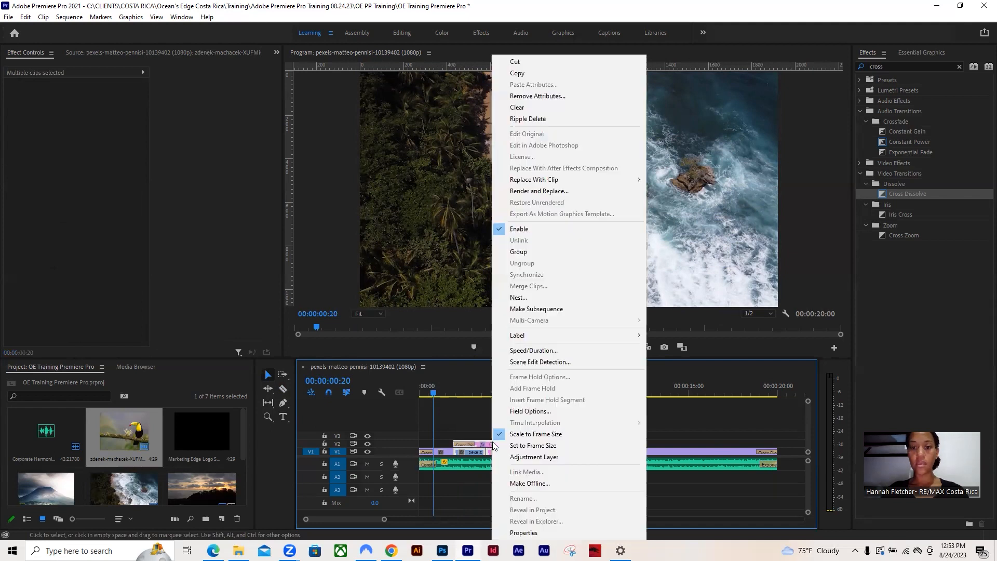
left_click(519, 298)
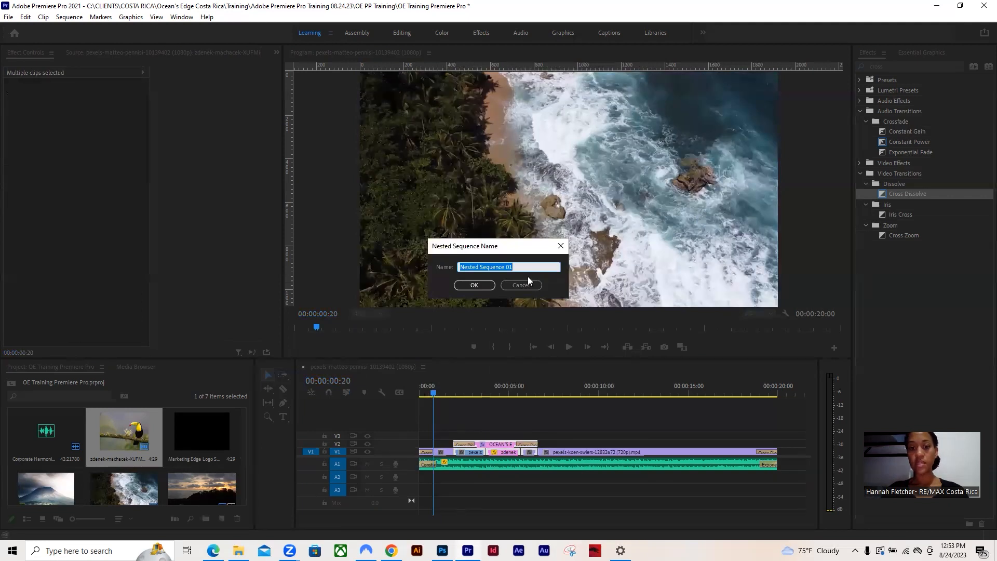
left_click(474, 285)
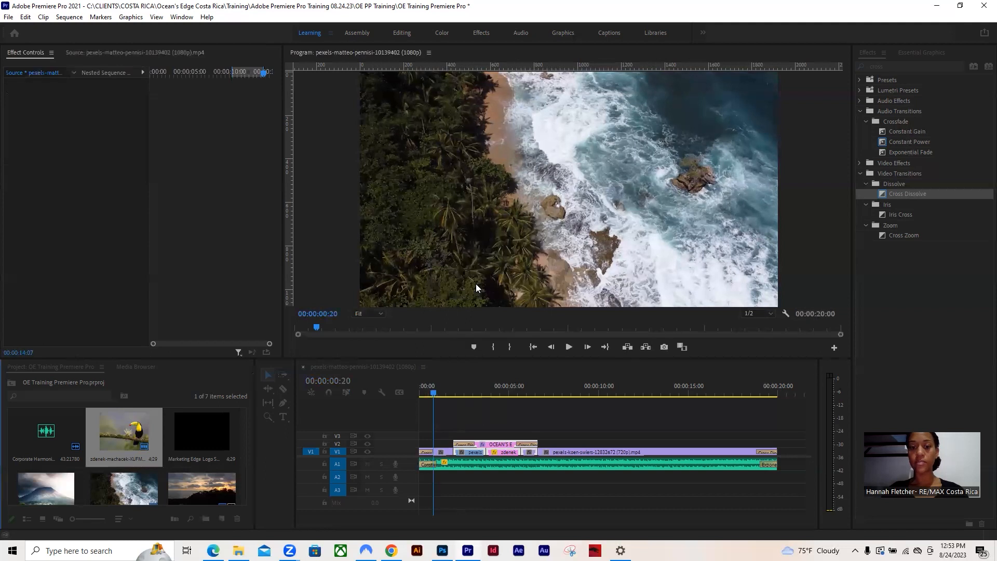
left_click(435, 395)
left_click_drag(435, 395, 483, 429)
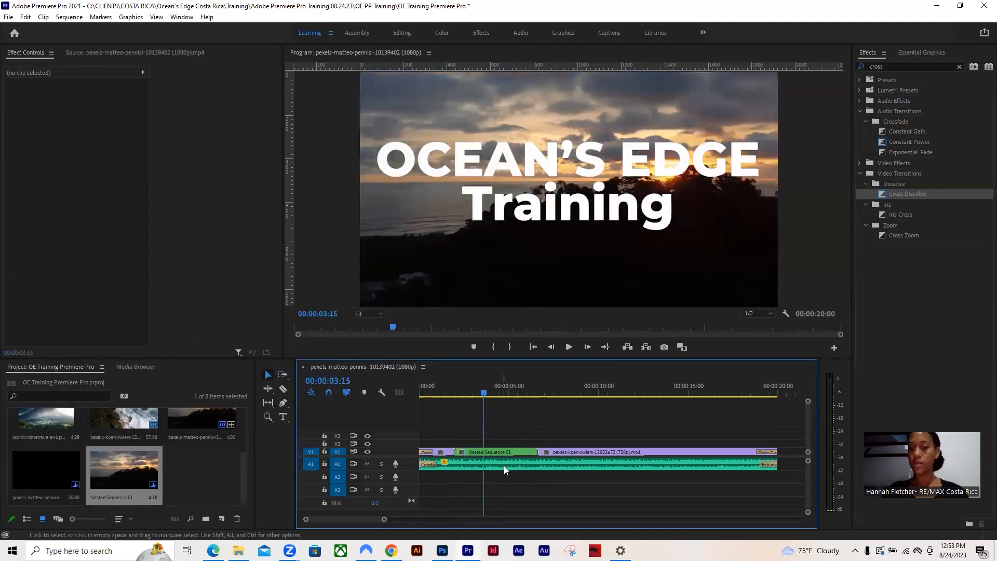
Step: Enable Position and Scale keyframing on the Nested Sequence 01 clip and move both first keyframes to the clip's start
left_click(475, 453)
left_click_drag(483, 386, 482, 415)
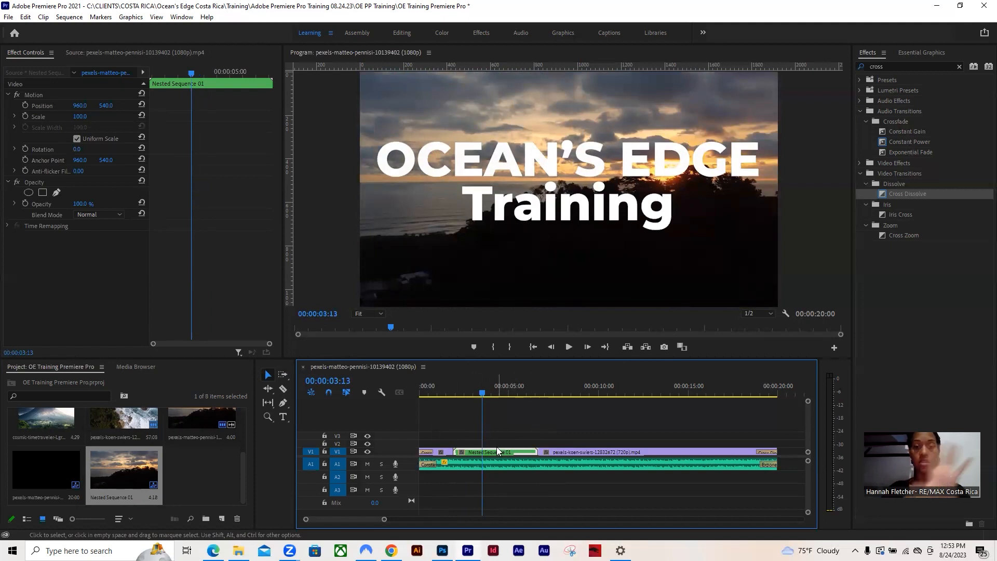
left_click(25, 105)
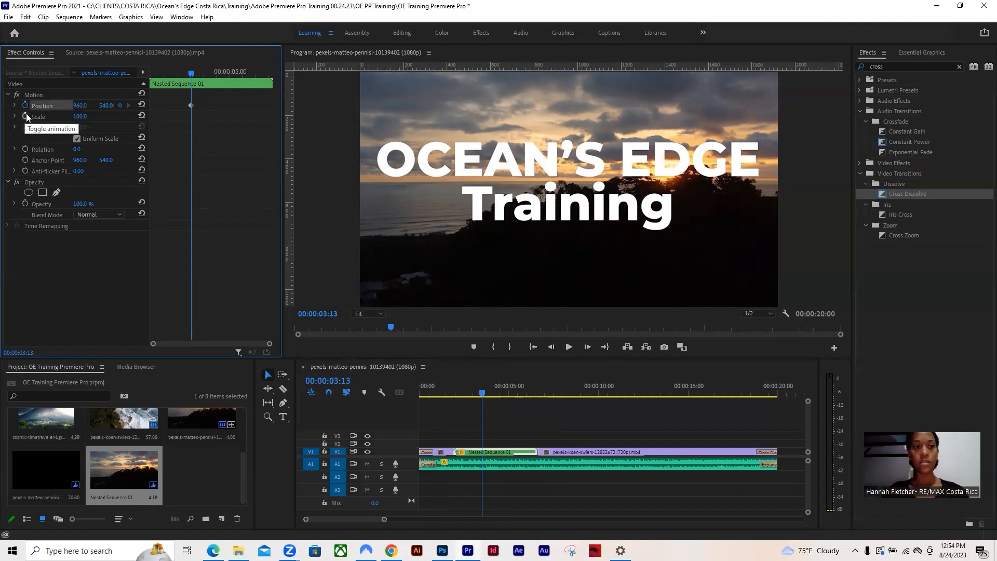
left_click(26, 115)
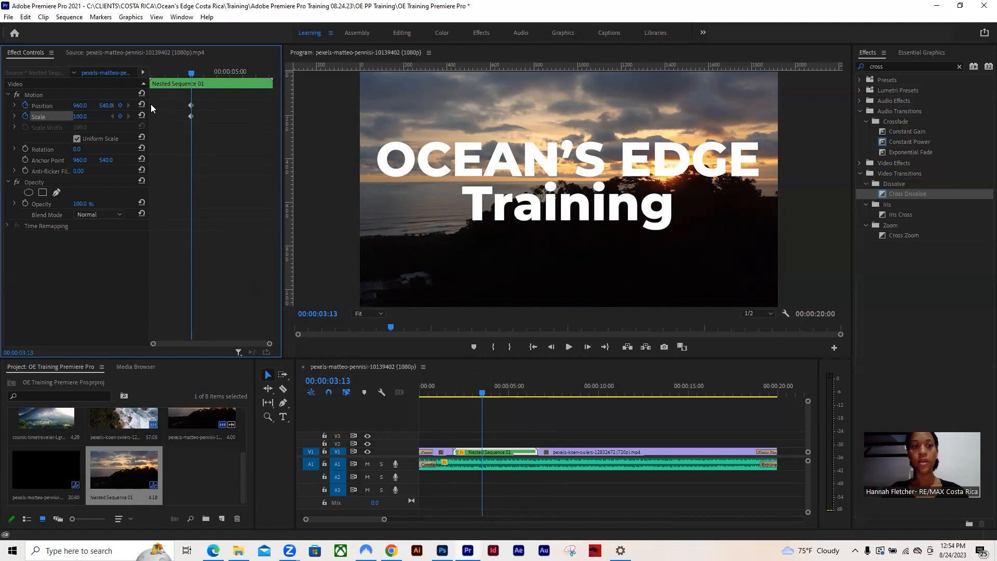
left_click_drag(169, 92, 207, 135)
left_click_drag(190, 114, 94, 111)
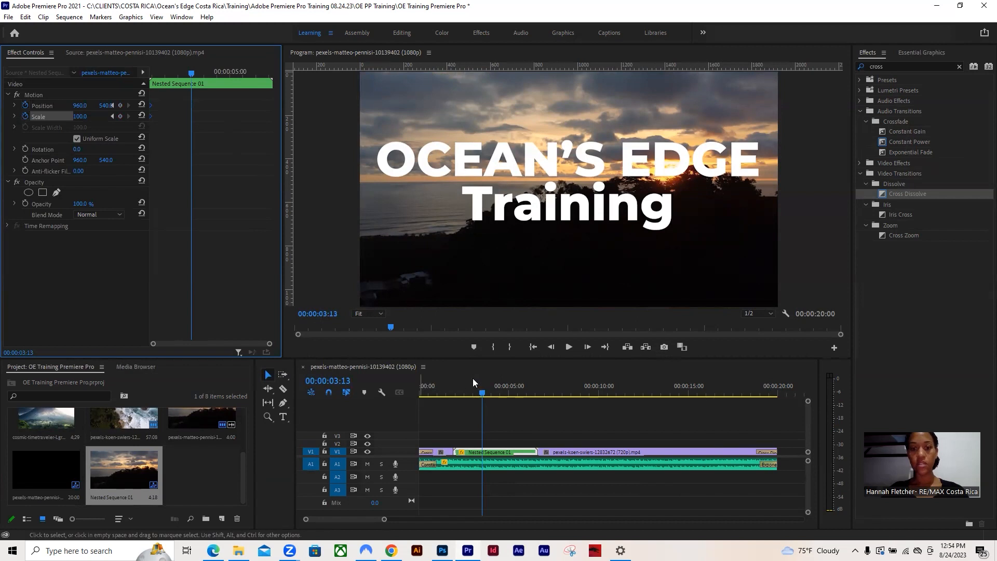
Step: Add a Scale keyframe of 111 to the nested clip at the toucan shot and move it to the clip's end
left_click(486, 393)
left_click_drag(486, 421, 488, 415)
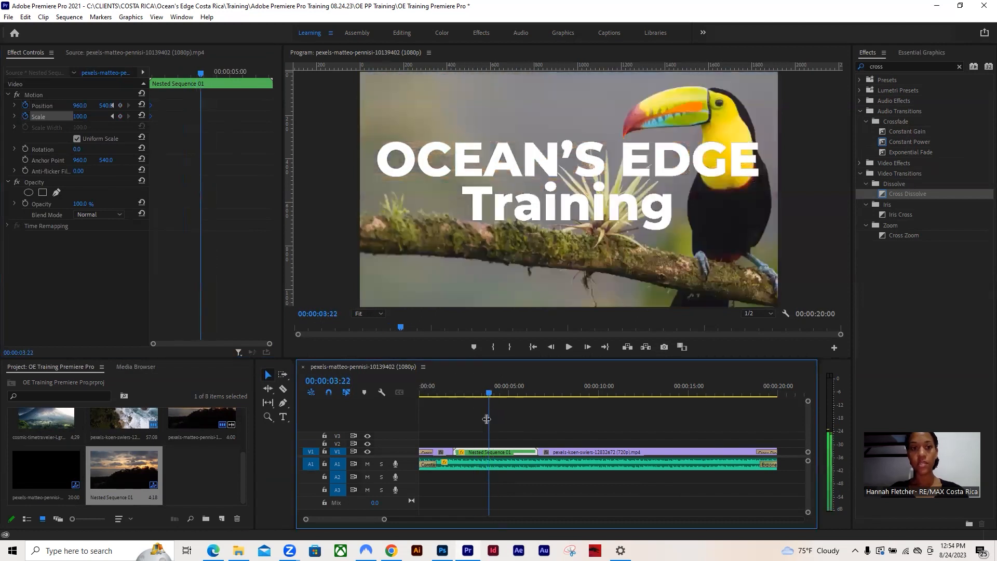
left_click(80, 116)
type("110")
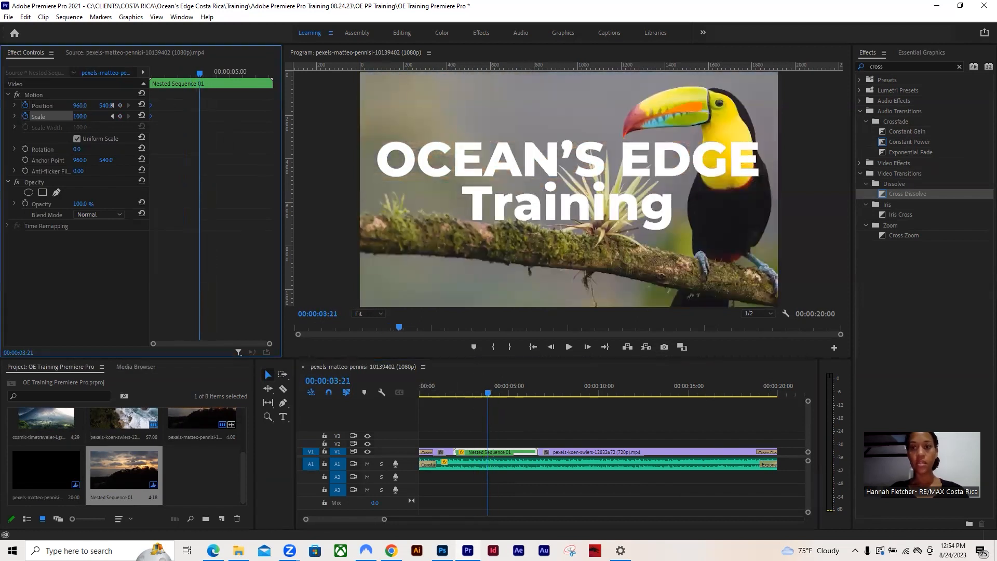
key("Return")
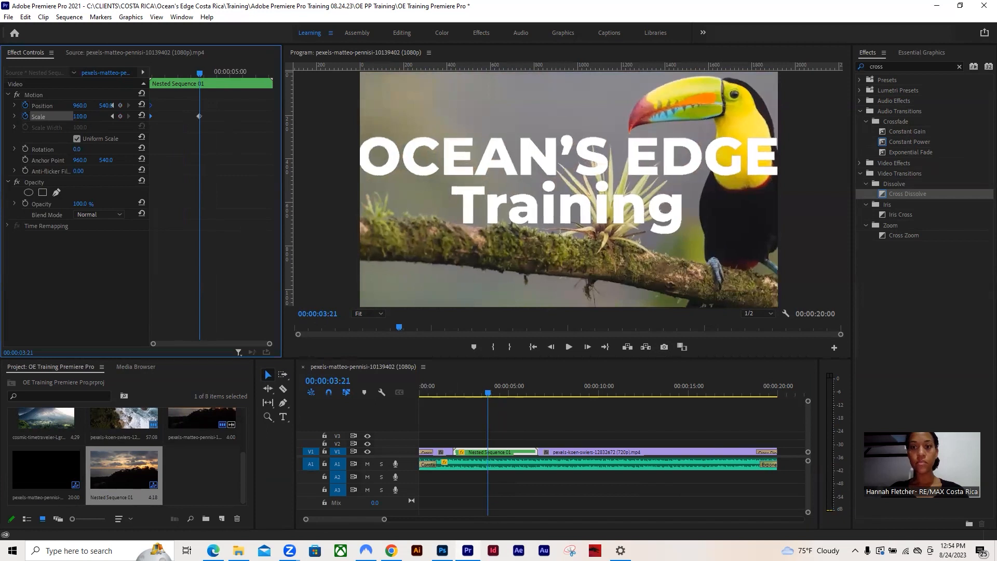
key("Up")
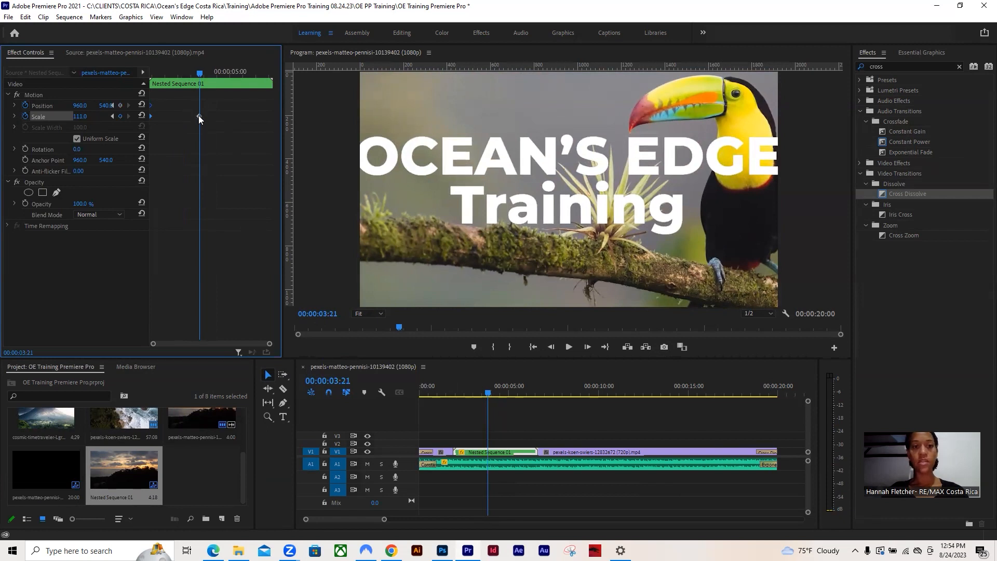
left_click_drag(199, 116, 321, 126)
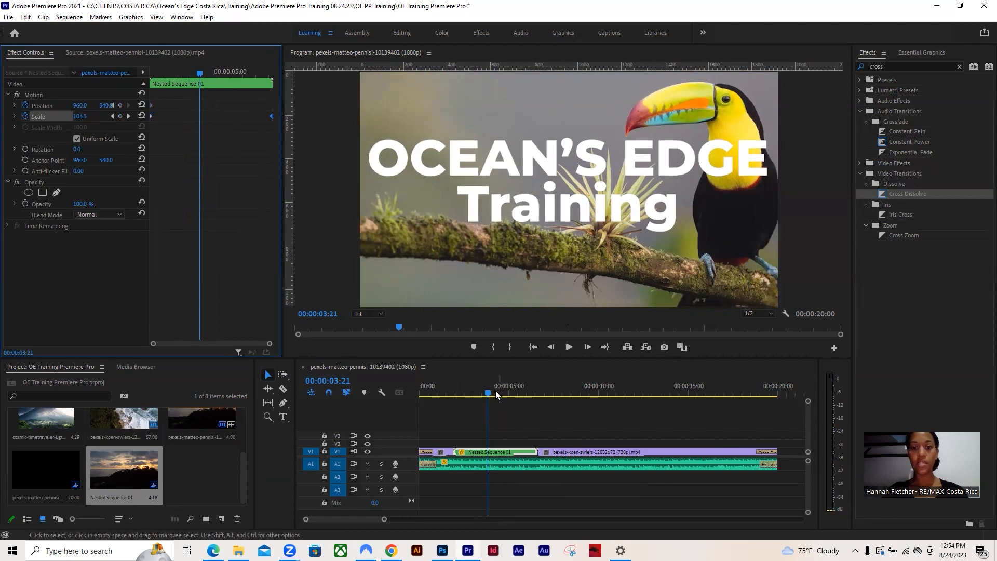
Step: Play back the nested title section from just before its start and scrub through it to review the zoom
left_click_drag(496, 395, 447, 409)
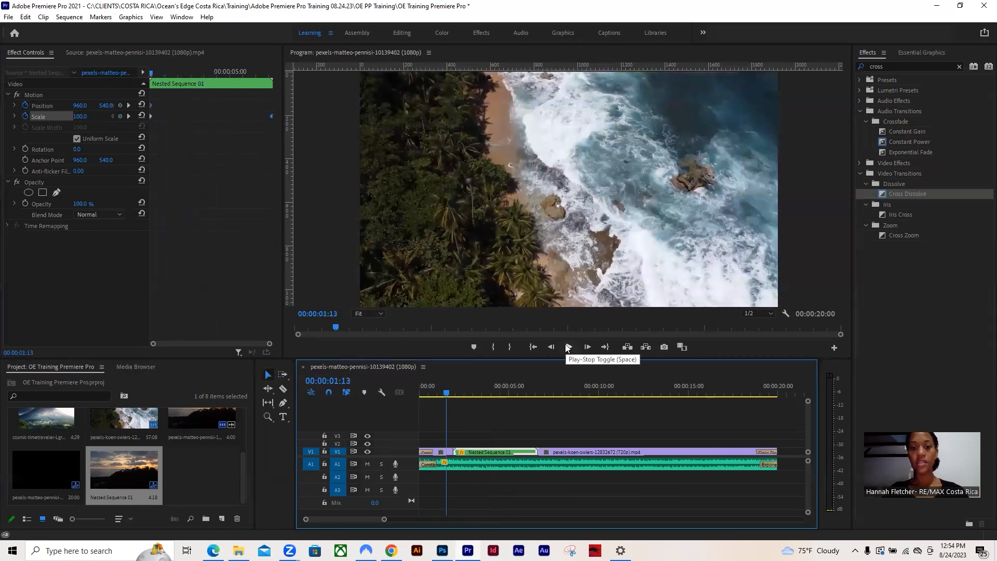
left_click(568, 347)
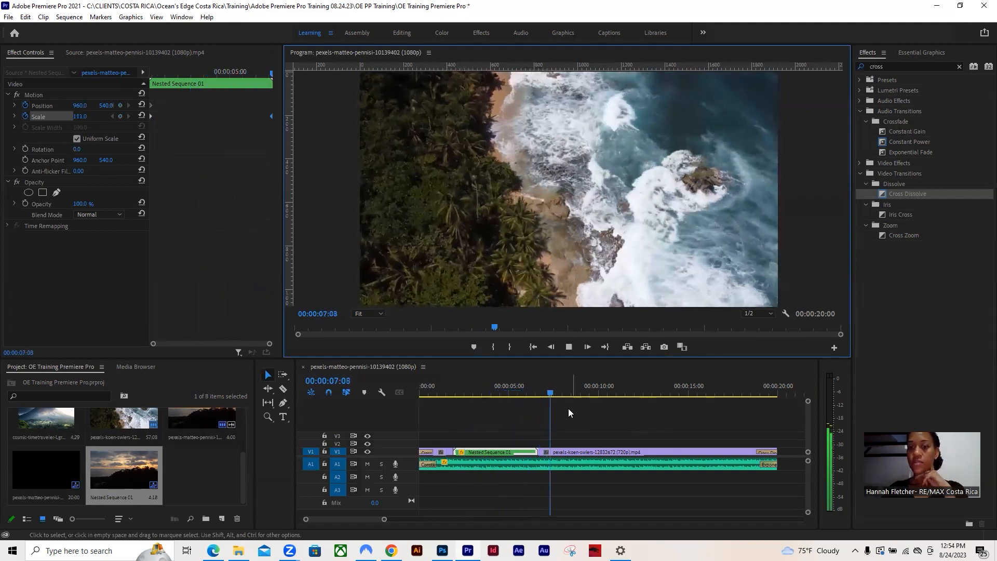
left_click_drag(470, 393, 496, 434)
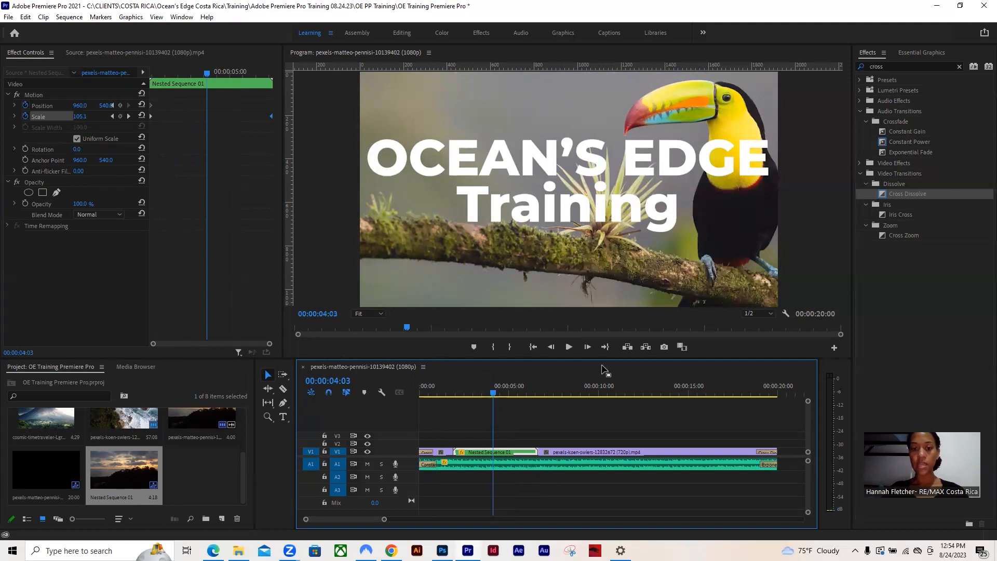
Step: Open Nested Sequence 01, select its title and video clips, and restore them to the main sequence in place of the nested clip
double_click(473, 449)
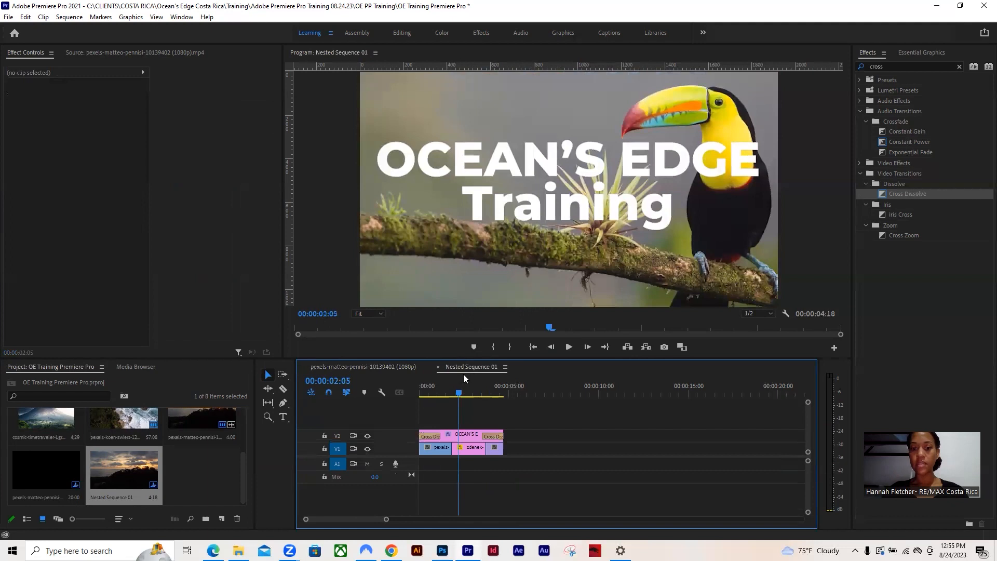
left_click(356, 365)
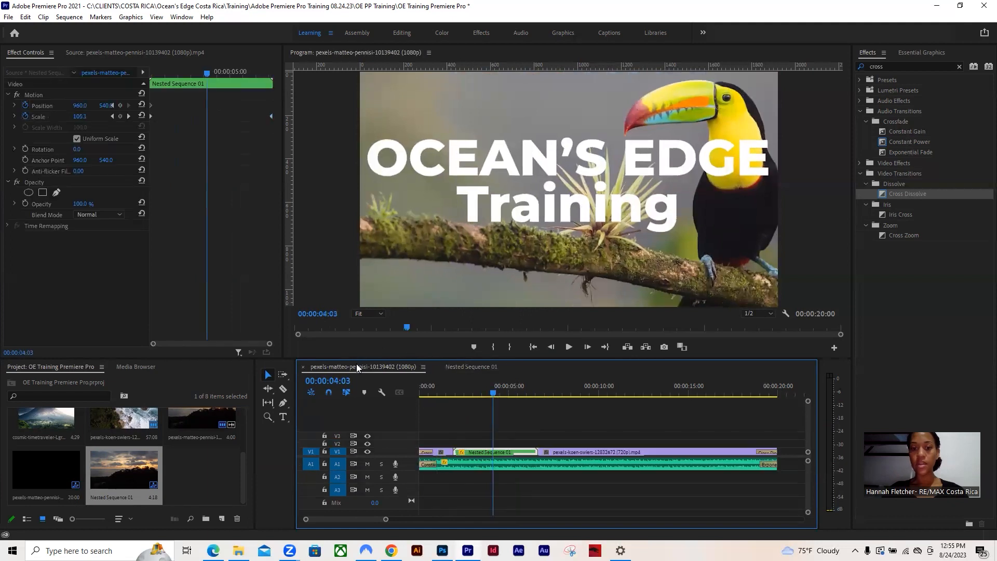
left_click(463, 366)
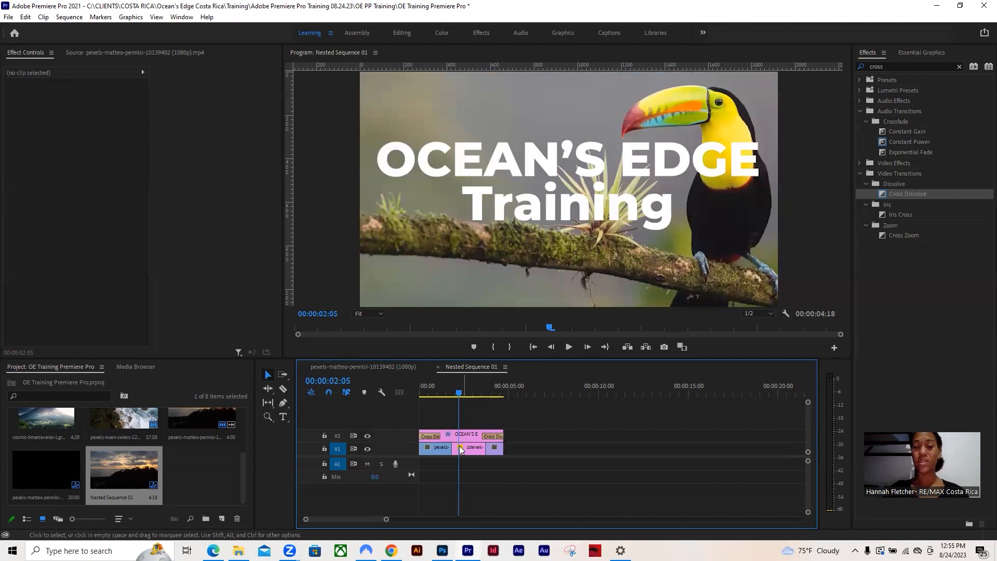
left_click_drag(427, 406, 526, 467)
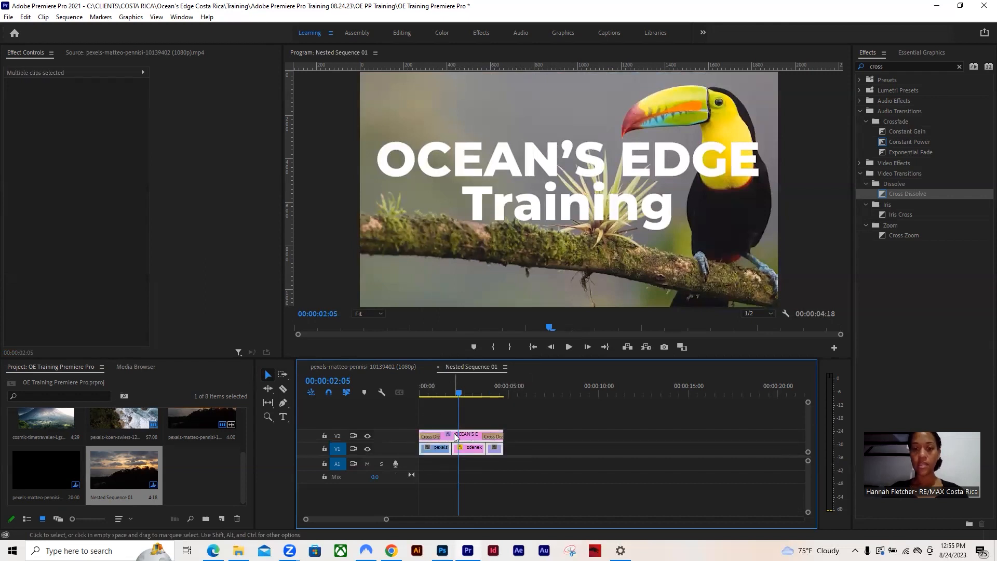
left_click_drag(455, 437, 485, 441)
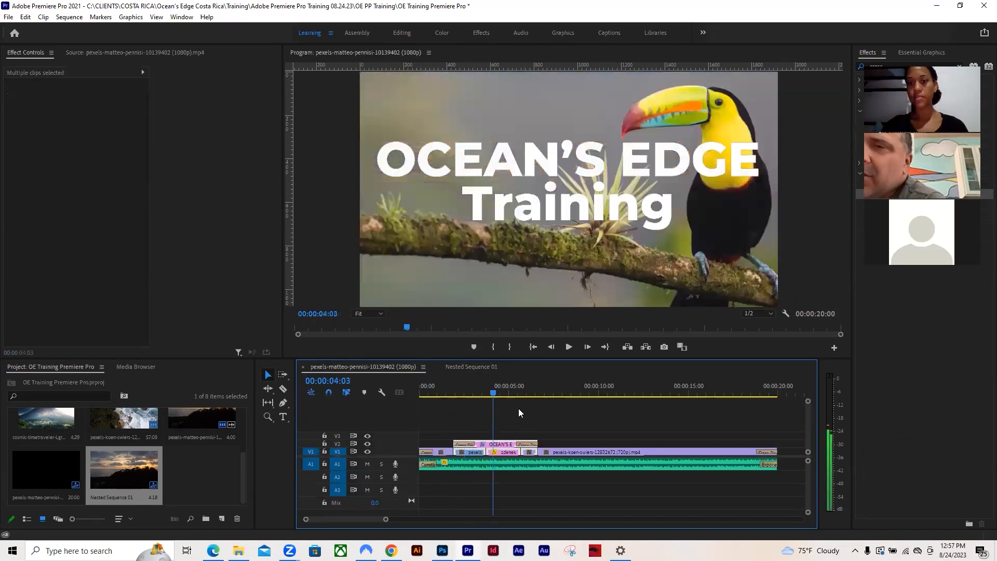
Step: Scrub the main sequence around the toucan title shot and reduce the height of the audio tracks
mouse_move(519, 409)
left_mouse_down()
mouse_move(461, 420)
mouse_move(507, 418)
mouse_move(505, 410)
left_mouse_up()
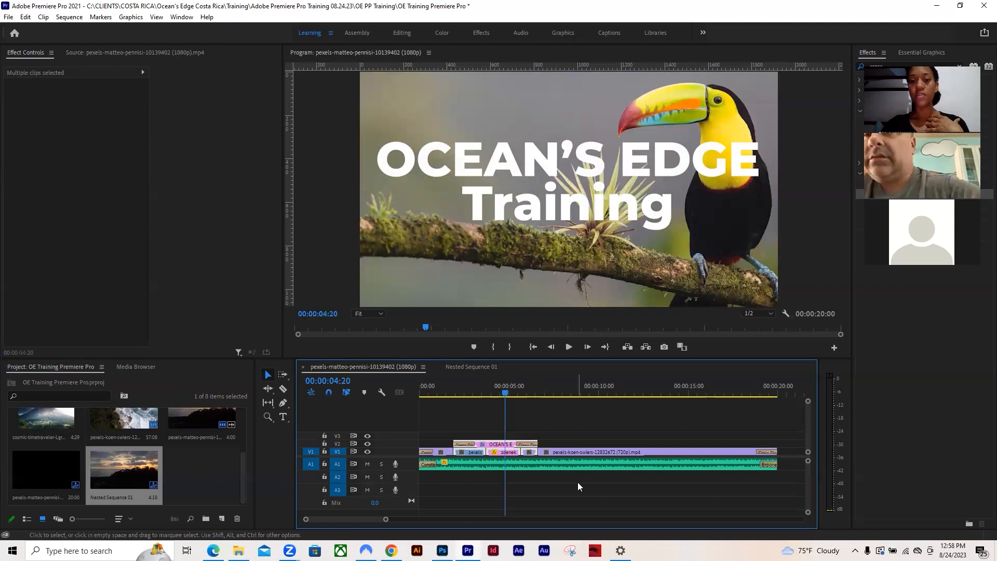
mouse_move(808, 512)
left_mouse_down()
mouse_move(808, 486)
mouse_move(808, 514)
left_mouse_up()
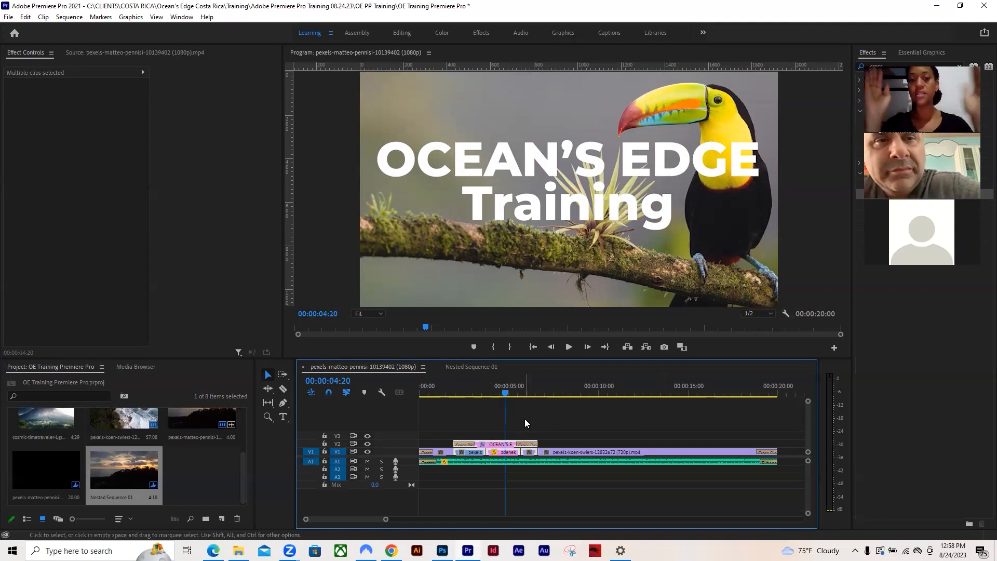
left_click_drag(506, 390, 501, 410)
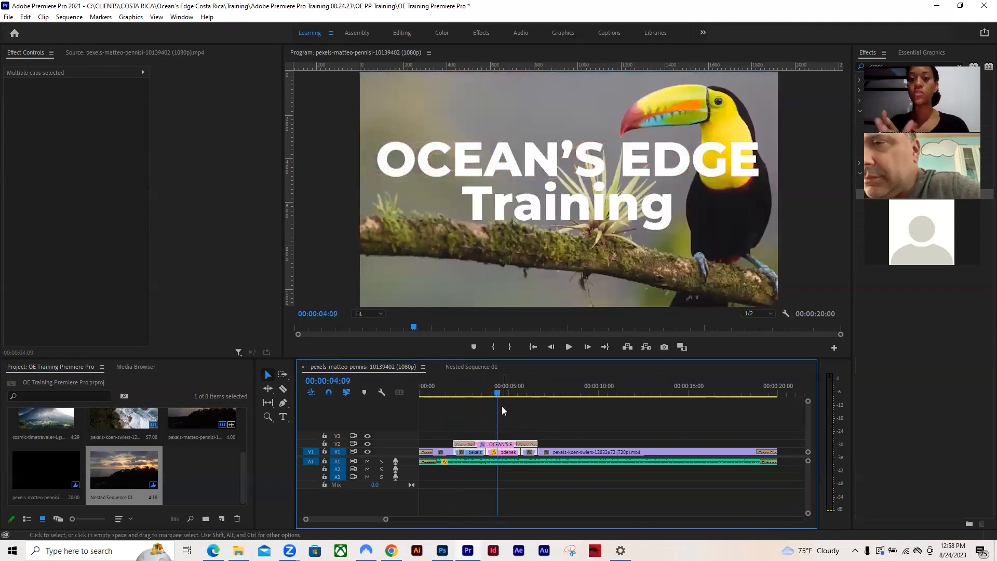